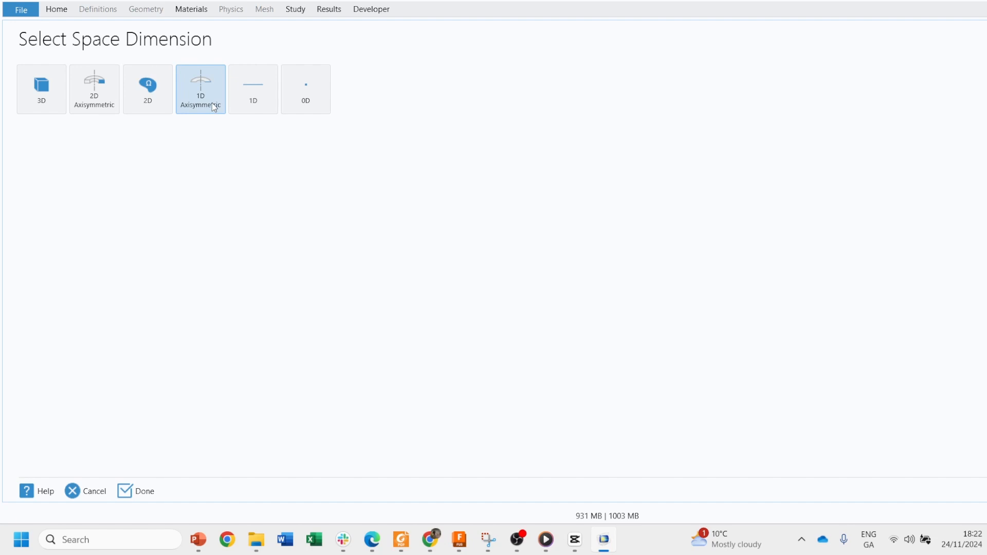
Create a 2D component and set the geometry's length unit to mm
left_click(151, 101)
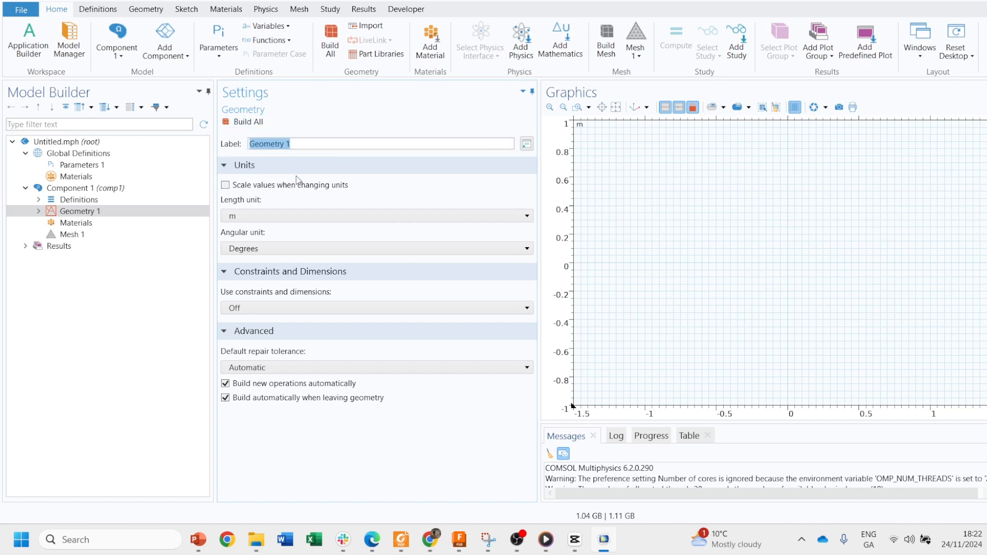
left_click(286, 215)
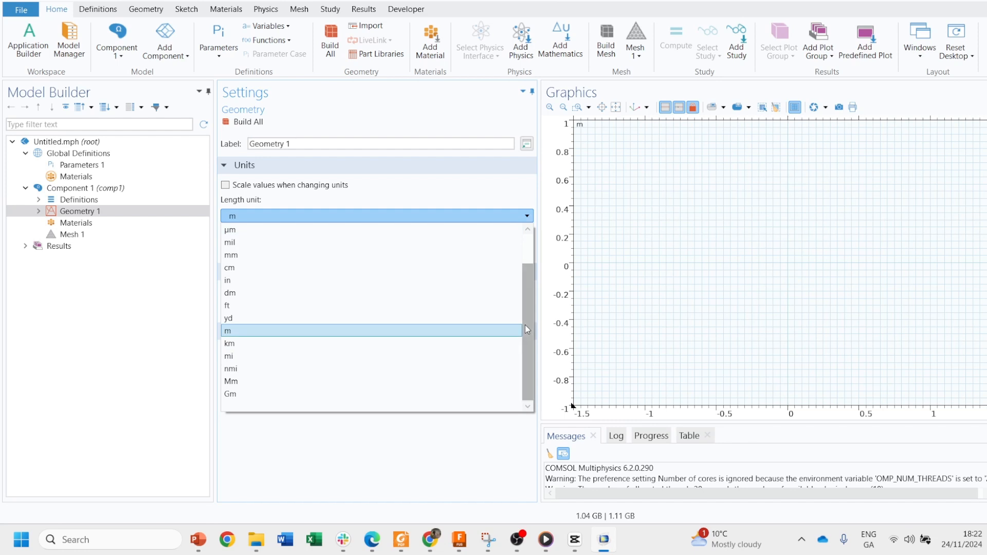
scroll(526, 325, "up", 1)
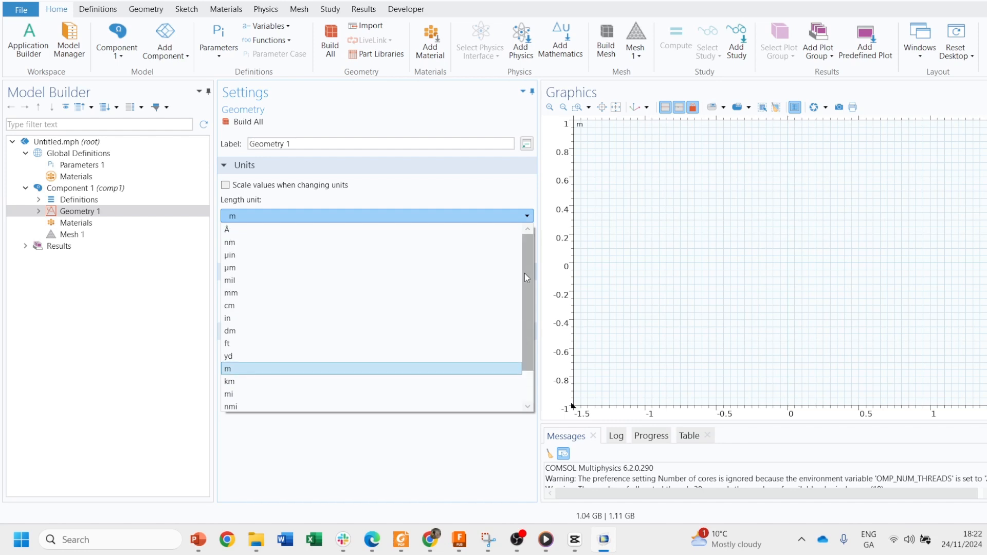
left_click(407, 294)
left_click(343, 216)
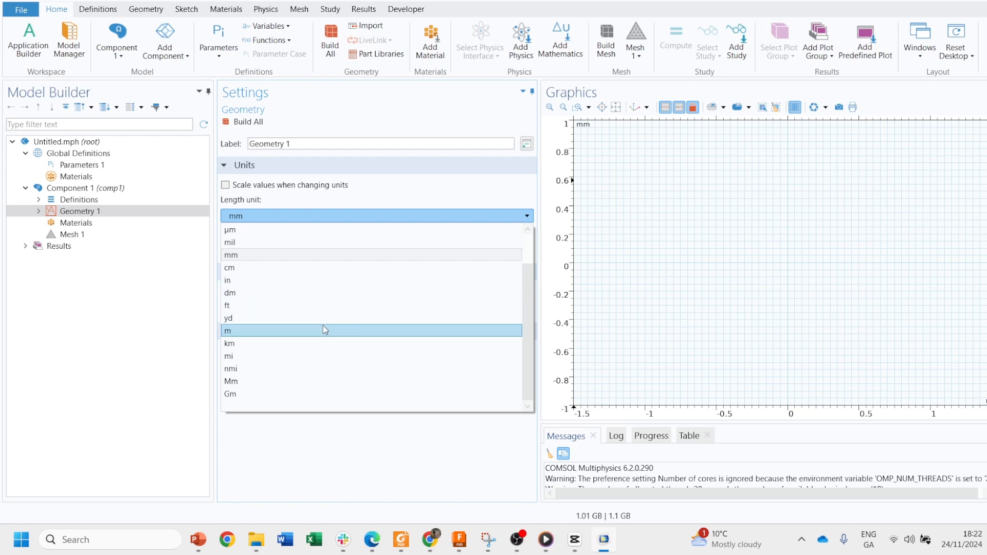
left_click(323, 257)
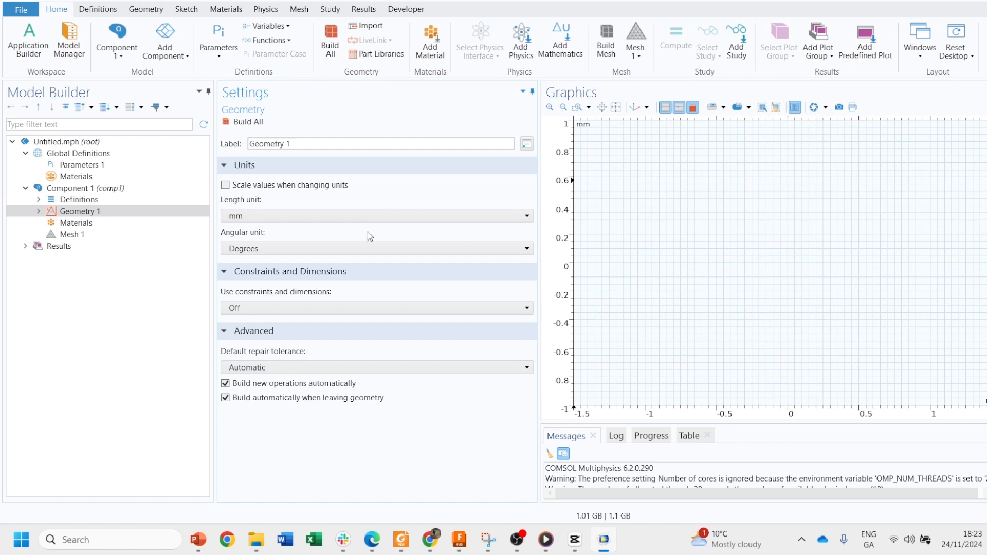
left_click(83, 212)
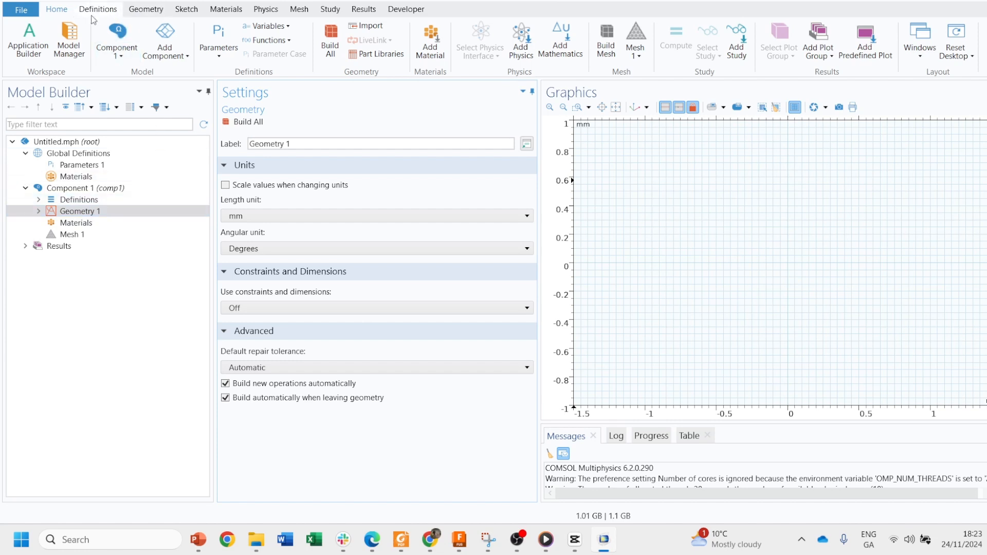
left_click(114, 9)
left_click(157, 12)
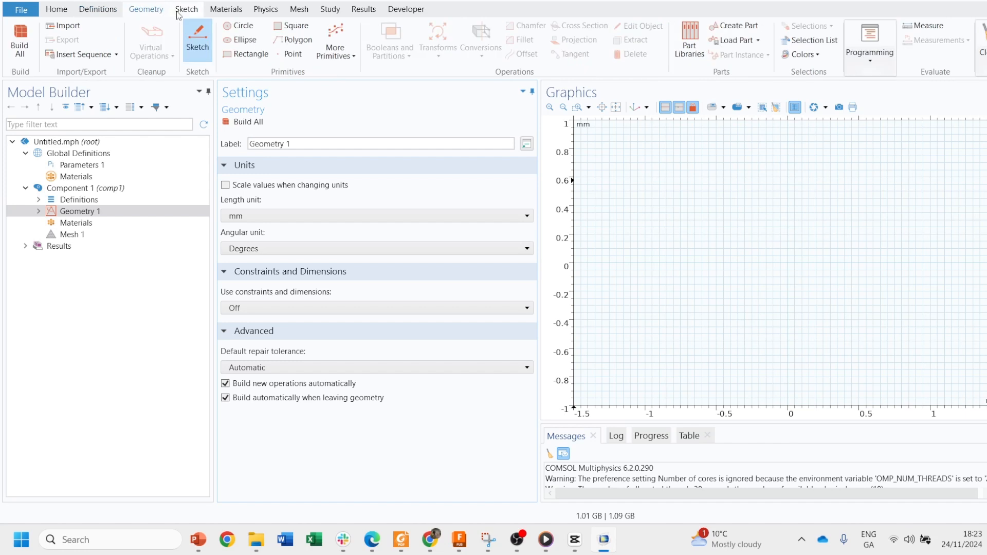
left_click(180, 13)
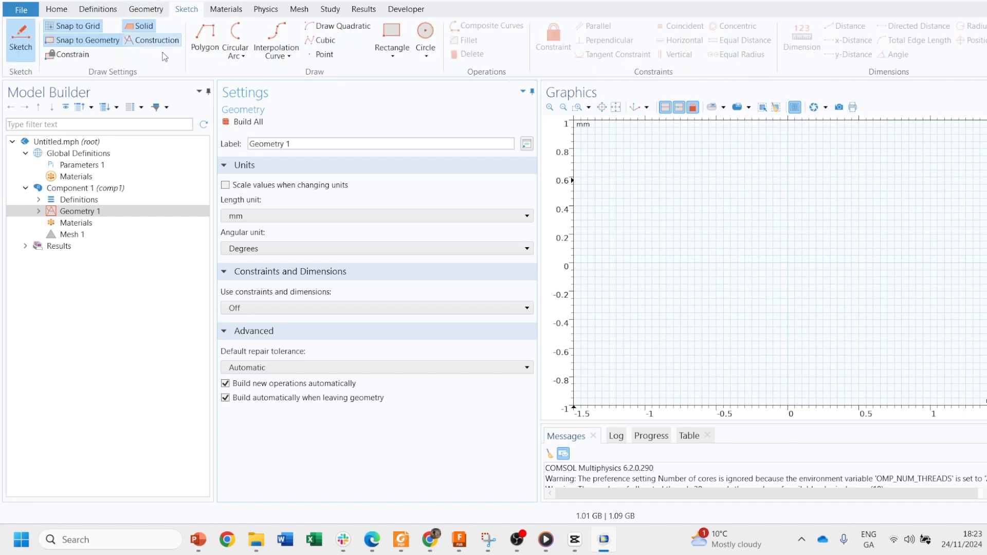
left_click(87, 212)
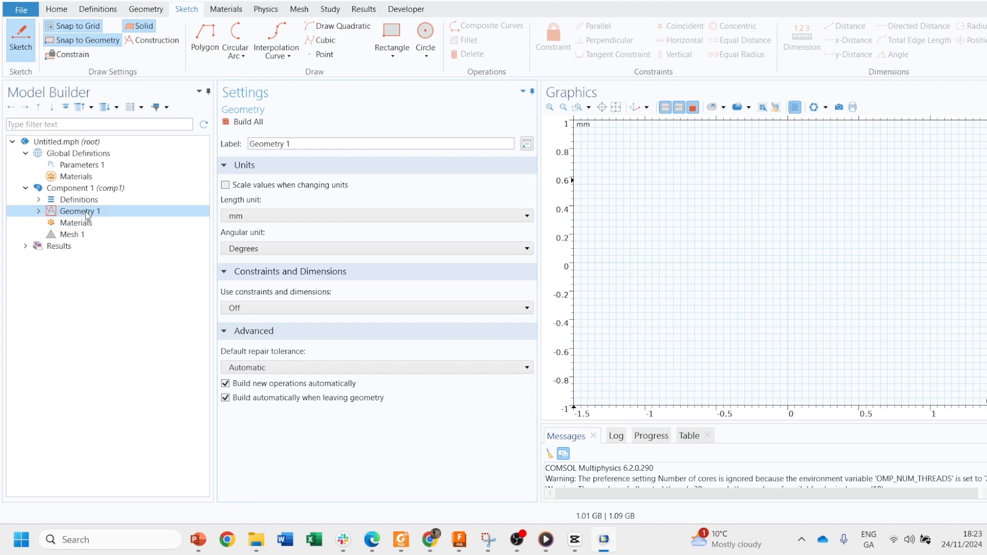
left_click(141, 12)
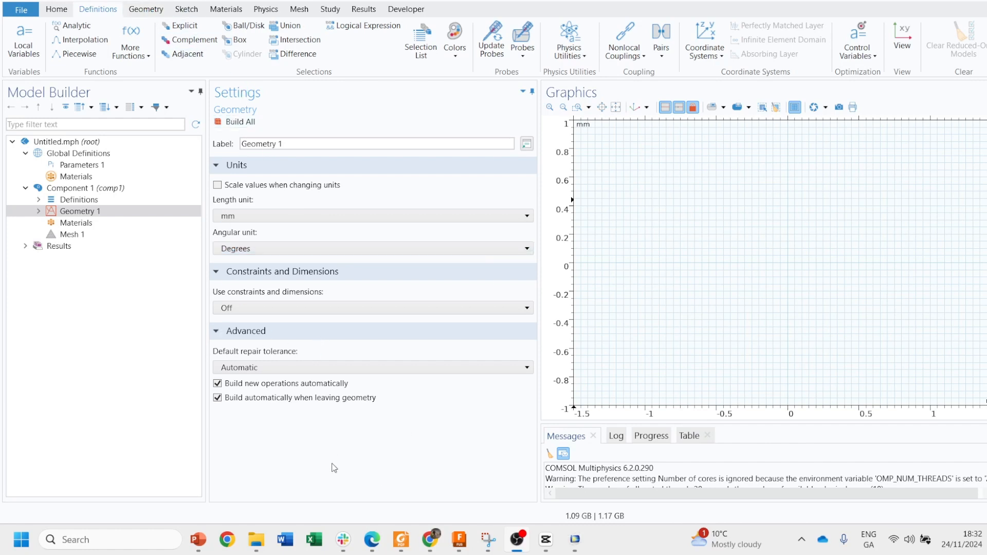
Switch to PowerPoint to review the needle-and-skin geometry slide in the COMSOL Basics presentation, and return to COMSOL
mouse_move(198, 539)
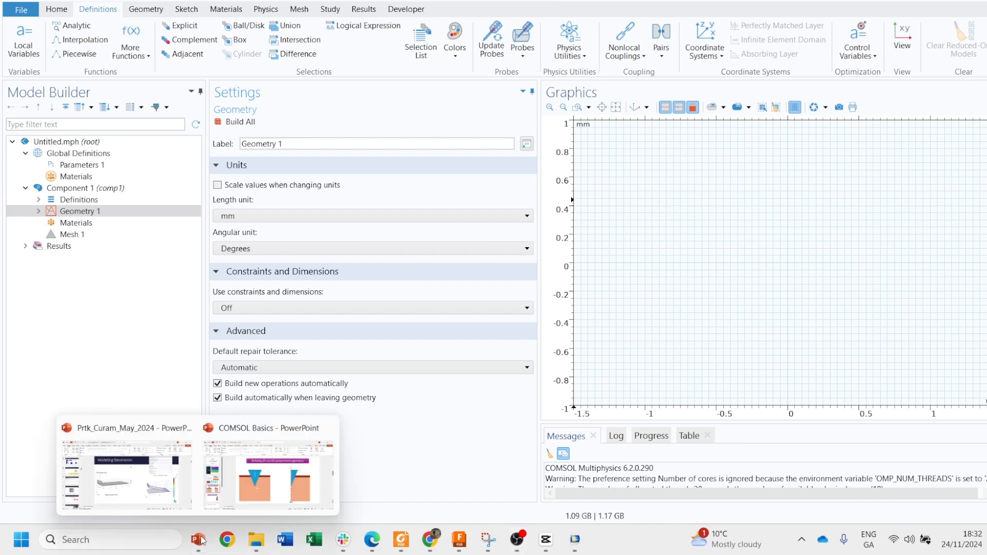
left_click(280, 491)
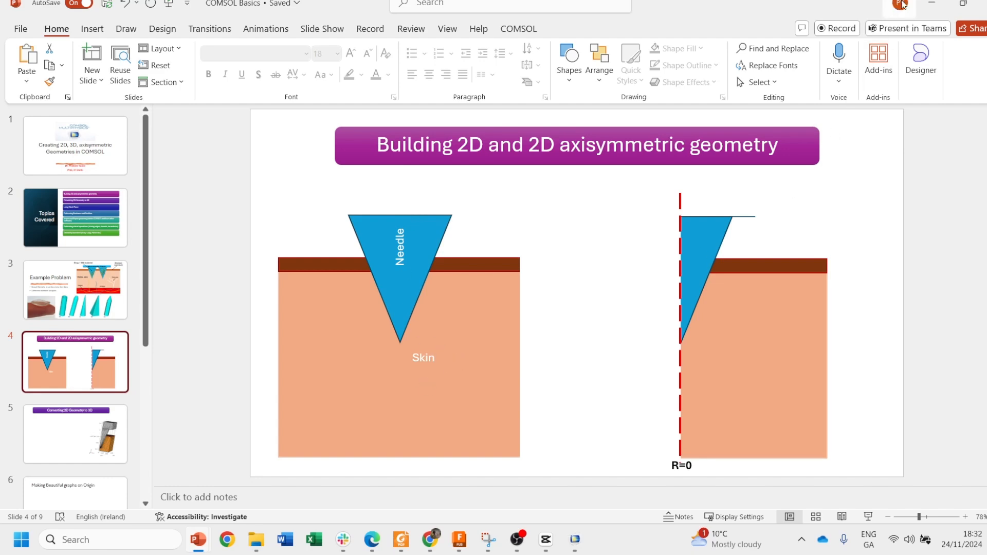
left_click(931, 3)
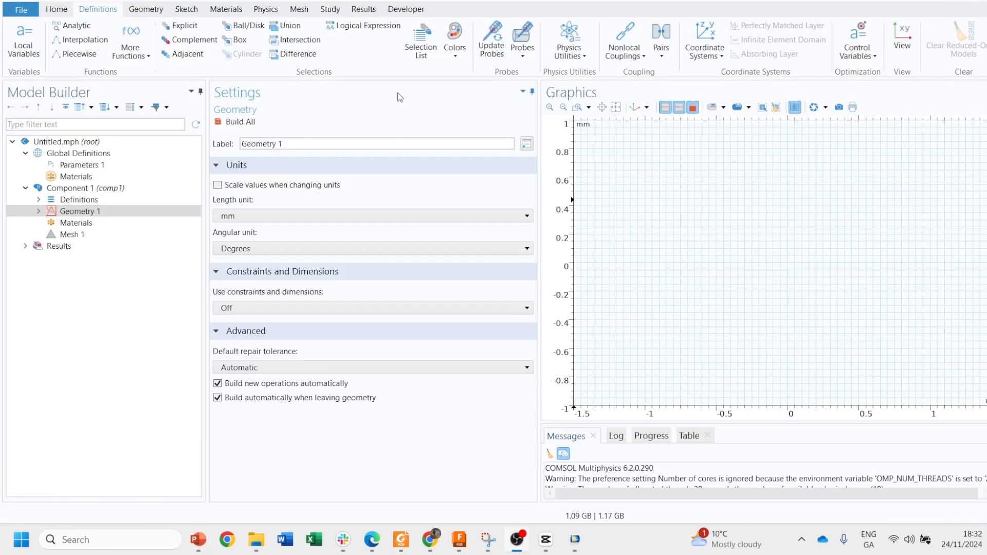
Draw a closed triangular polygon with vertices at (-0.5, 0.7), (0.6, 0.7) and (0, -0.7) mm
left_click(189, 10)
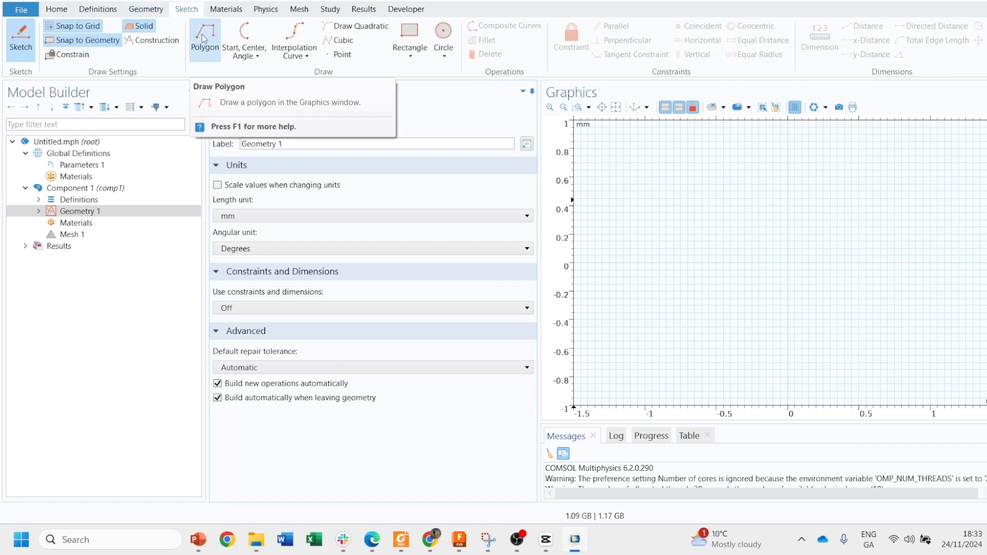
left_click(201, 34)
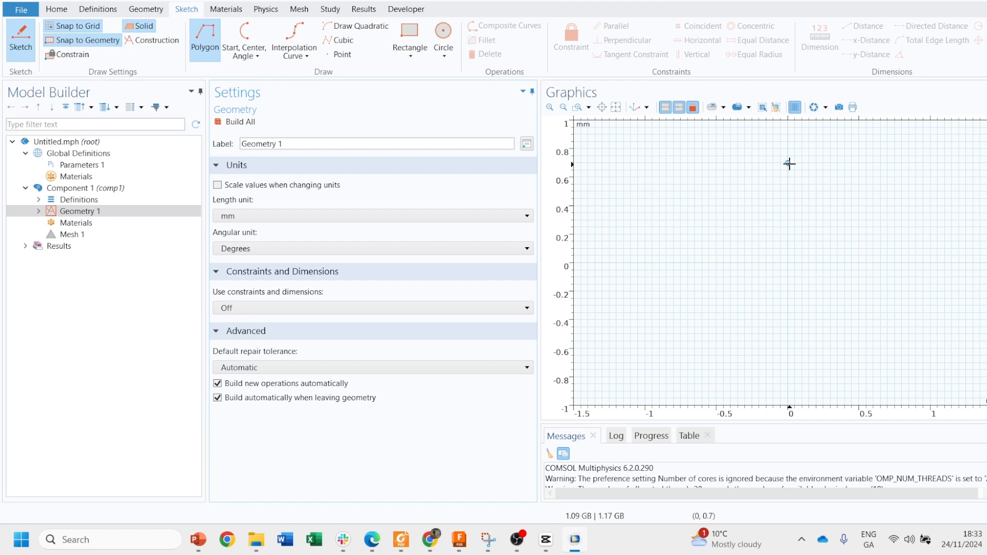
left_click(716, 163)
left_click(873, 163)
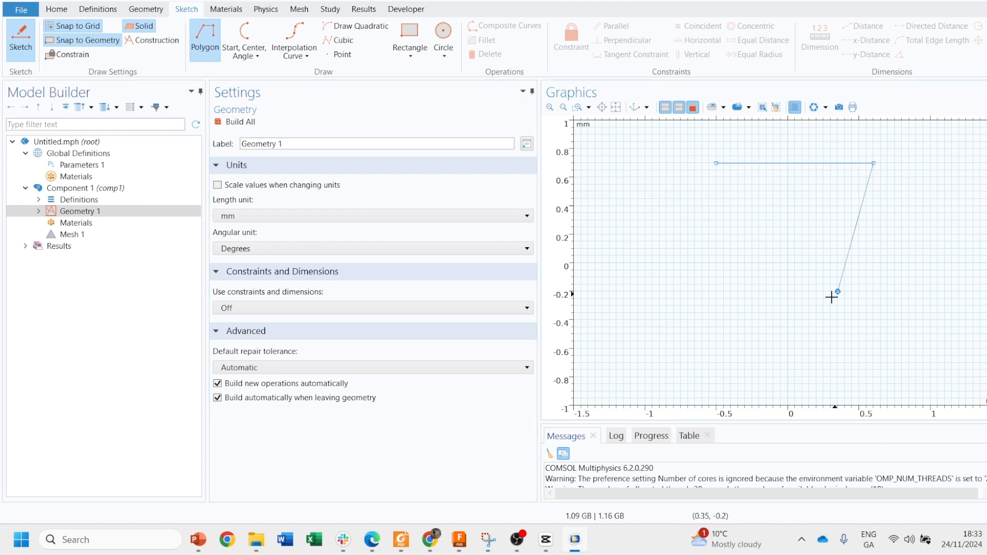
left_click(787, 363)
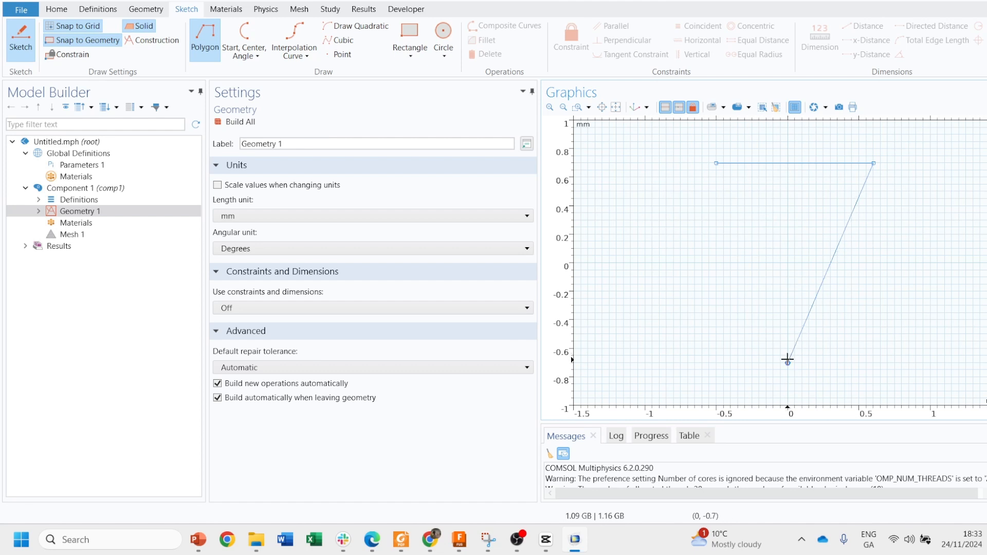
left_click(712, 168)
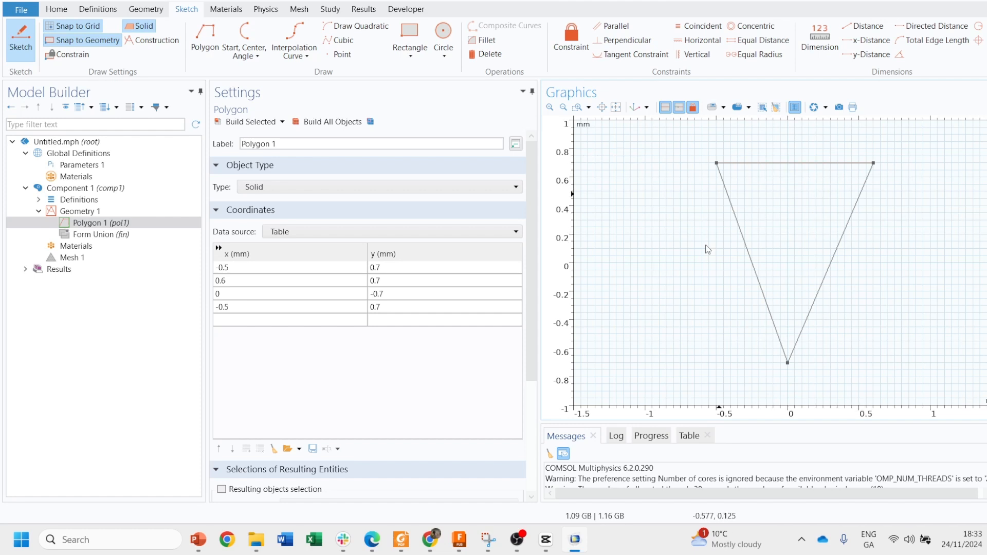
Set the x coordinate of the polygon's first and last table points to -0.8 mm and build all objects
left_click(257, 268)
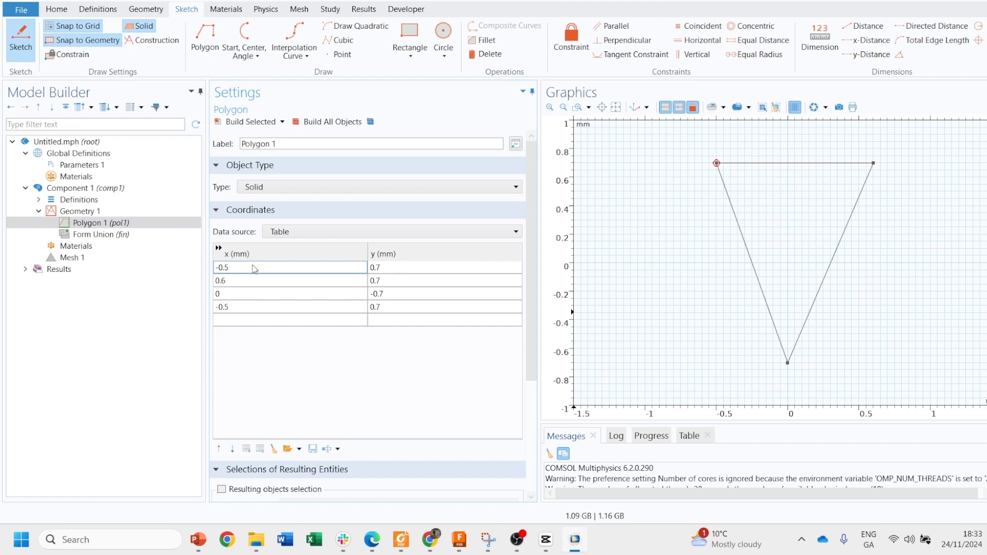
left_click(281, 280)
left_click(270, 296)
left_click(272, 305)
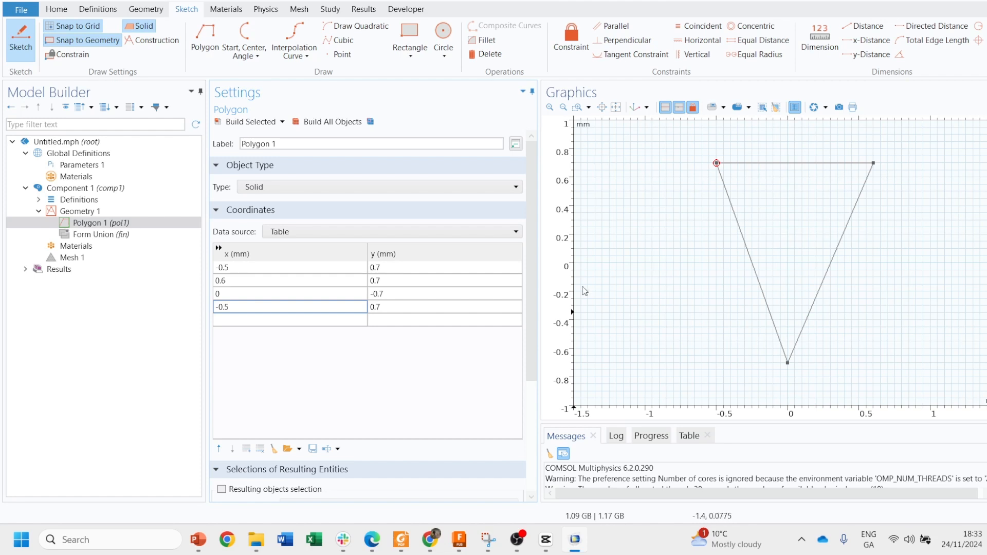
left_click(238, 270)
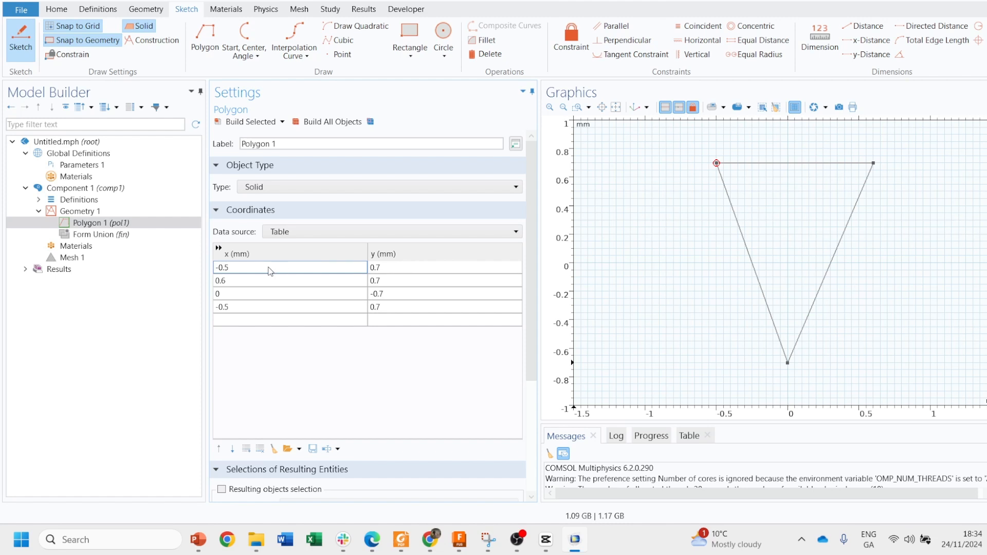
left_click(239, 269)
left_click(238, 269)
key("BackSpace")
type("8")
left_click(237, 311)
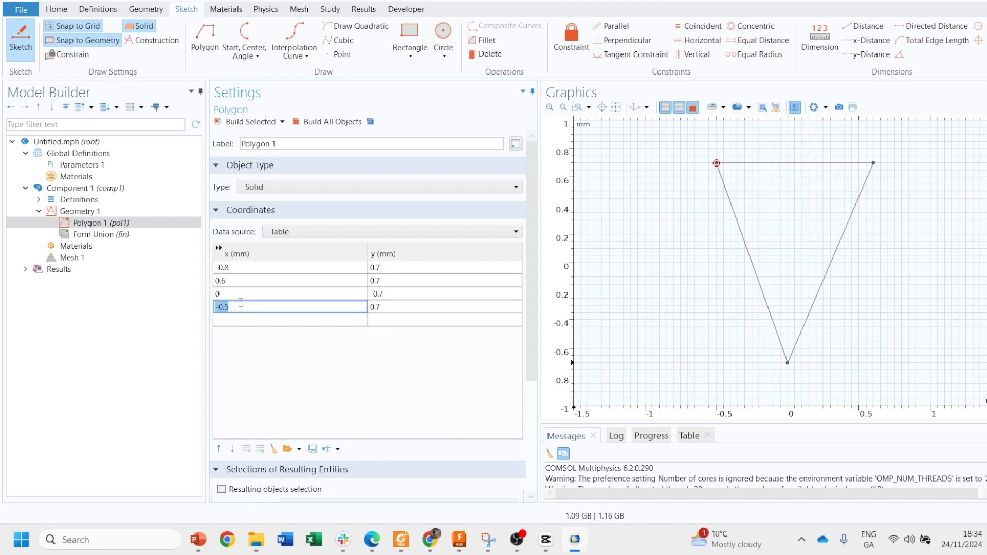
left_click(242, 311)
type("8")
left_click(333, 122)
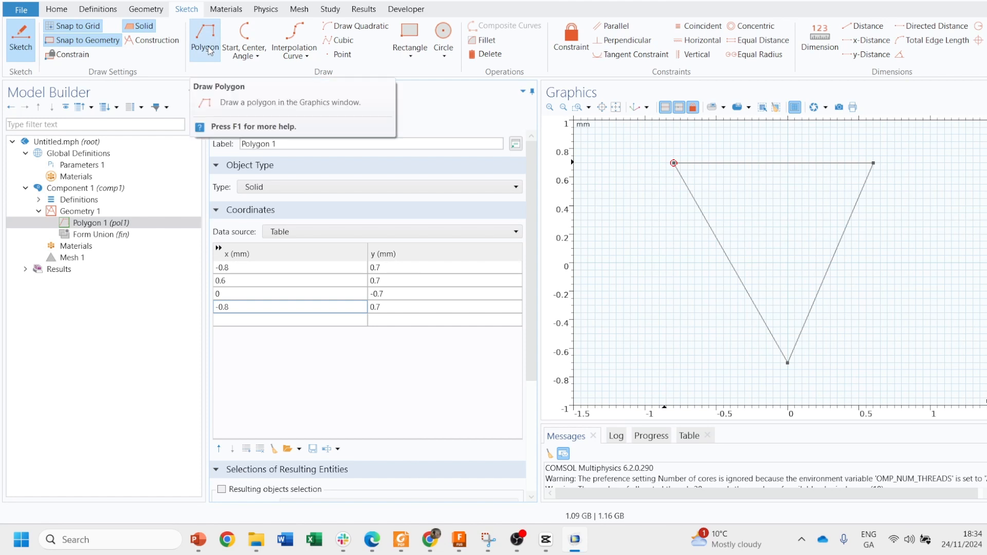
Set the x coordinate of the polygon's first and last points back to -0.5 mm and rebuild all objects
left_click(616, 107)
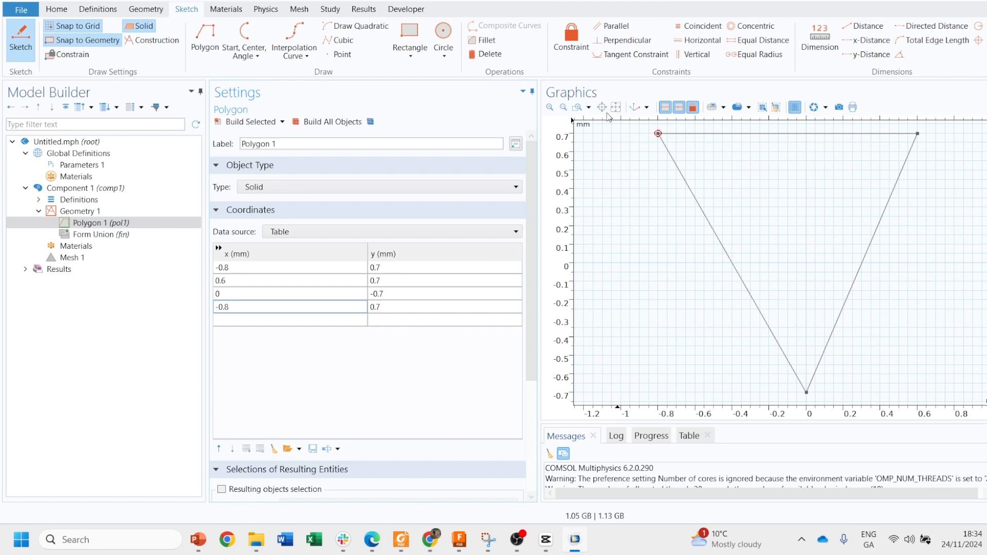
left_click(246, 268)
left_click(245, 268)
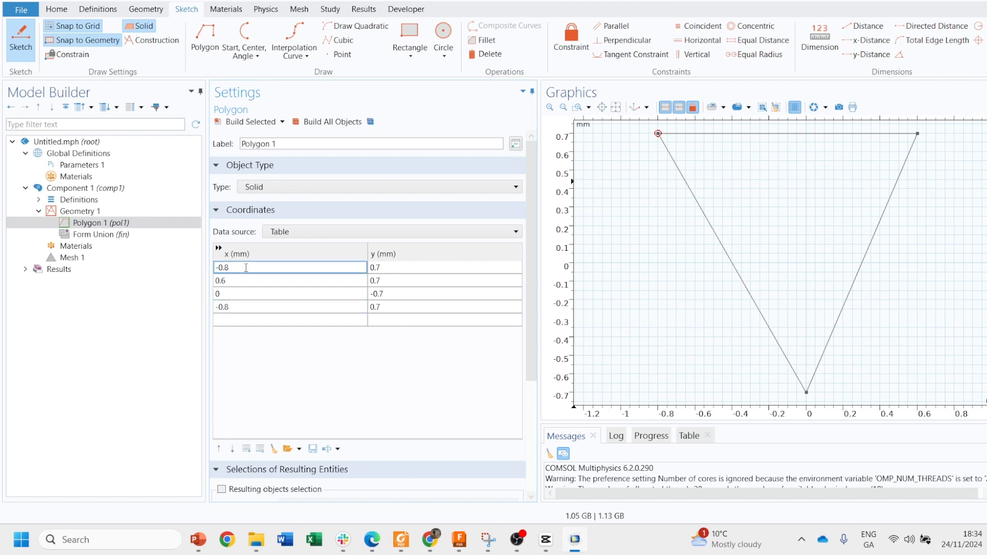
key("BackSpace")
type("5")
double_click(276, 305)
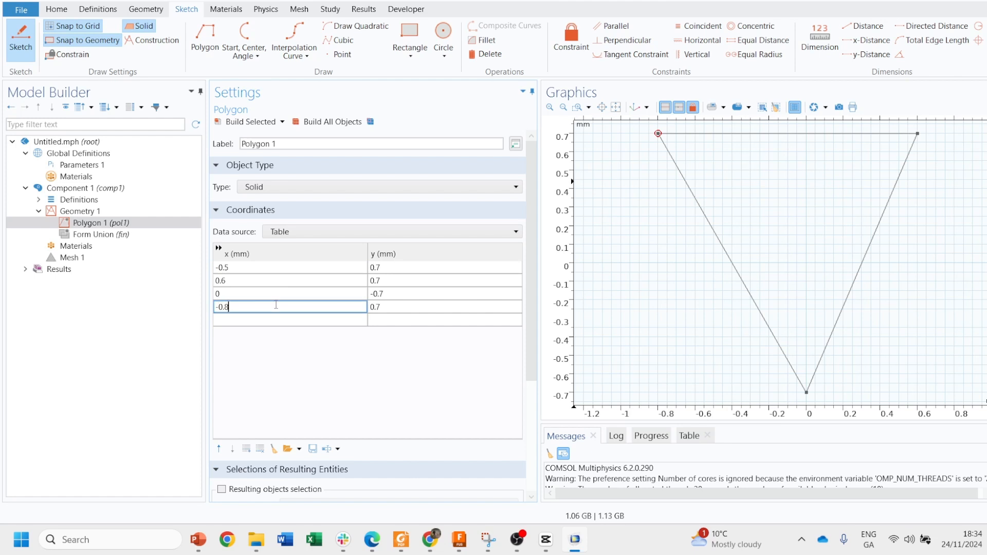
key("BackSpace")
type("5")
left_click(340, 127)
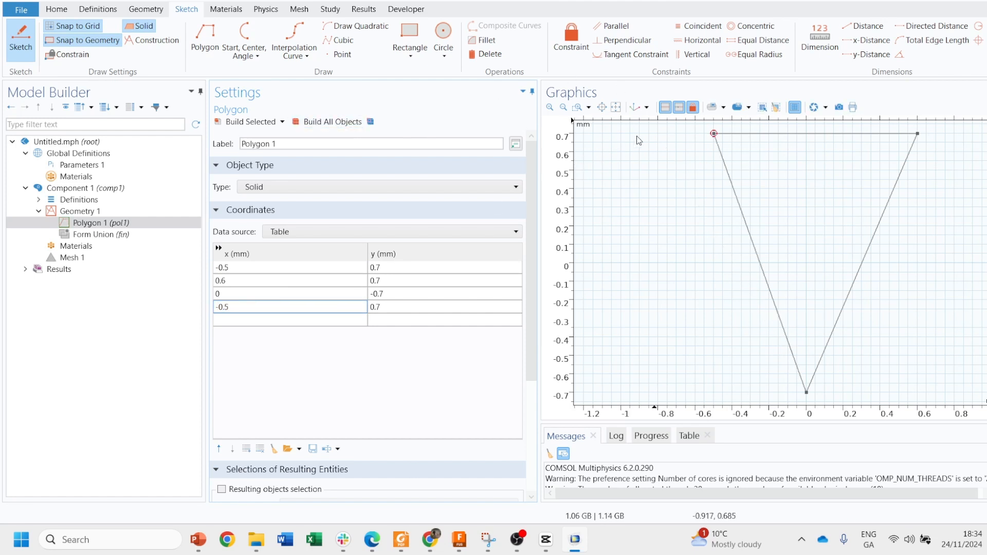
Examine the triangle at several magnifications, including a close view of its upper-left vertex, and fit the whole geometry in view again
left_click(550, 109)
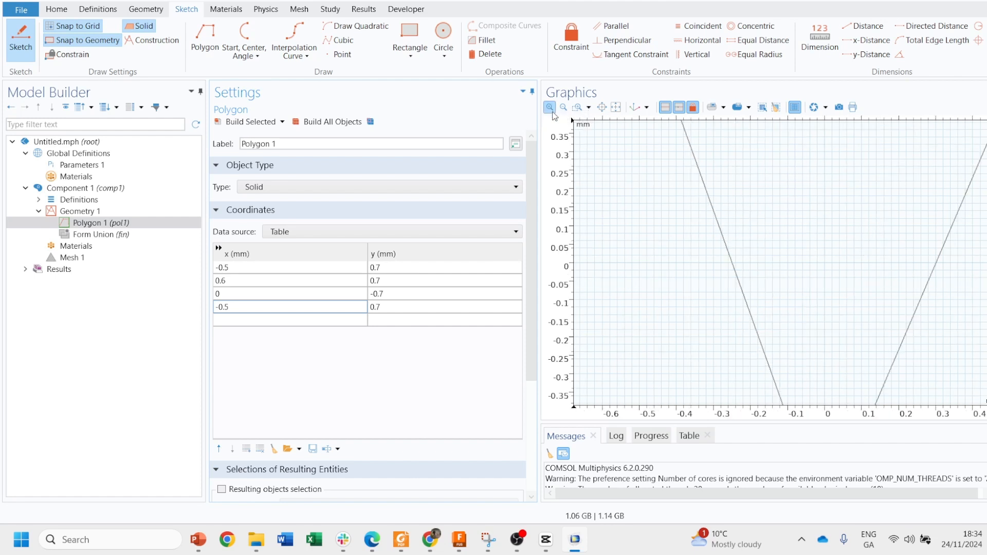
left_click(551, 109)
left_click(551, 109)
left_click(563, 109)
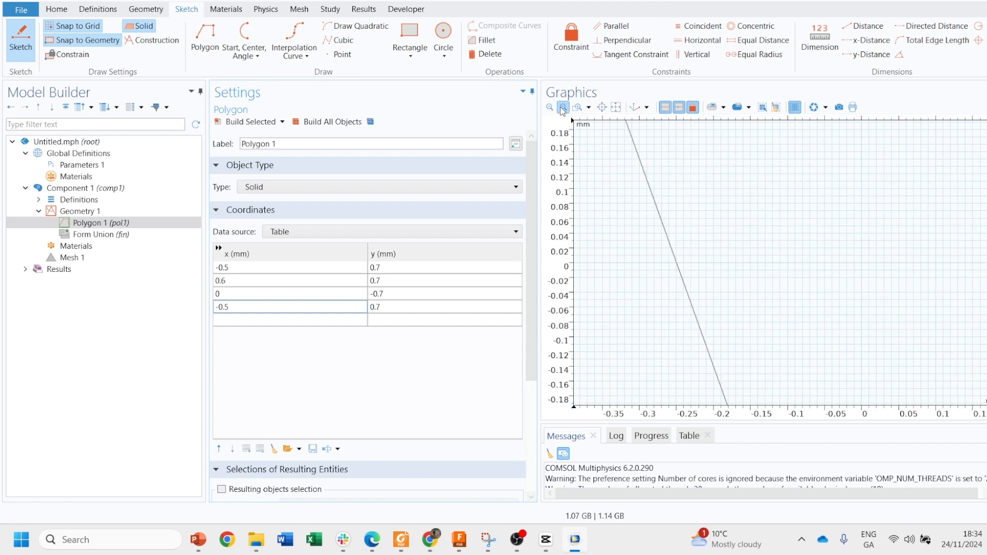
left_click(563, 109)
left_click(563, 109)
left_click(563, 110)
left_click(565, 113)
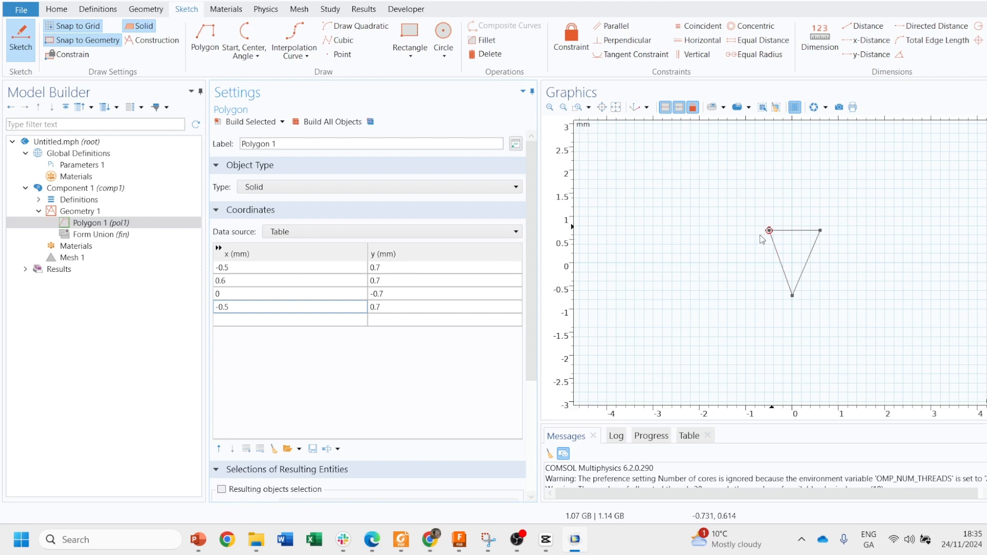
left_click(576, 109)
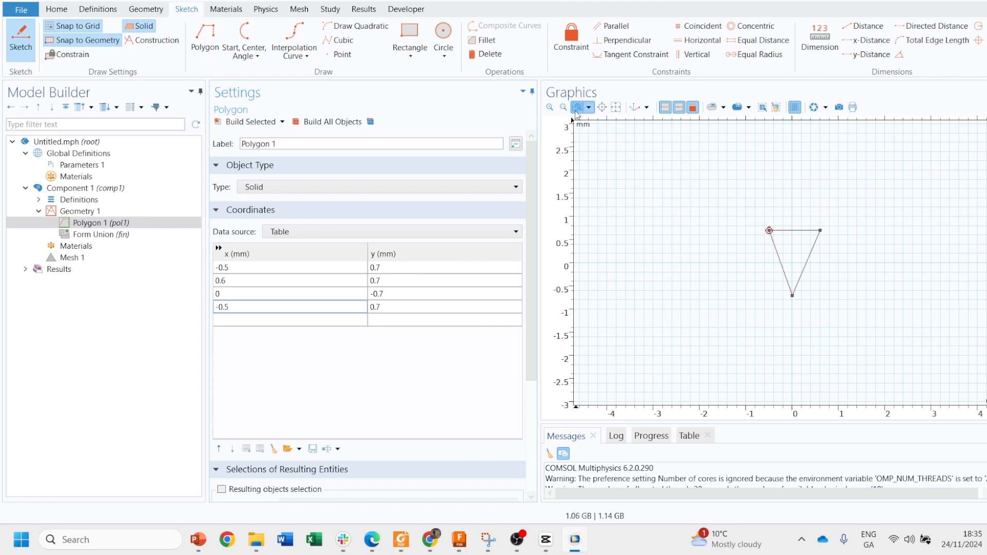
left_click_drag(760, 225, 785, 244)
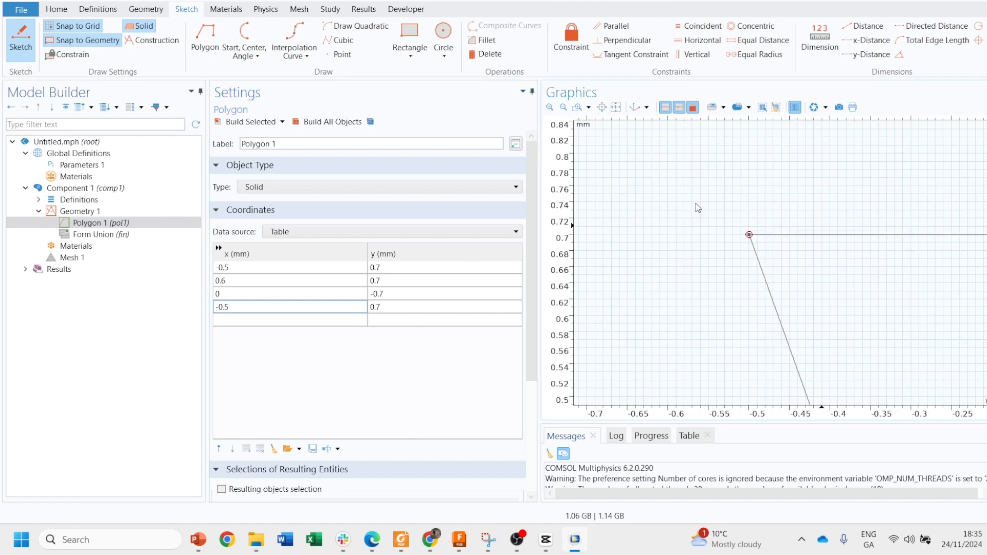
left_click(616, 107)
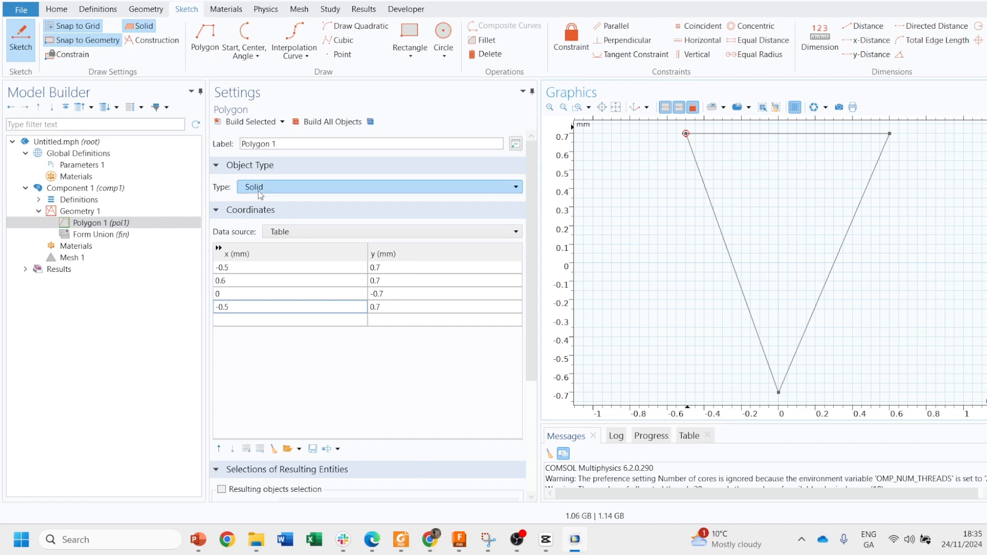
Draw a closed interpolation curve winding around and across the triangle, starting and ending at (-0.55, 0.15) mm
left_click(300, 35)
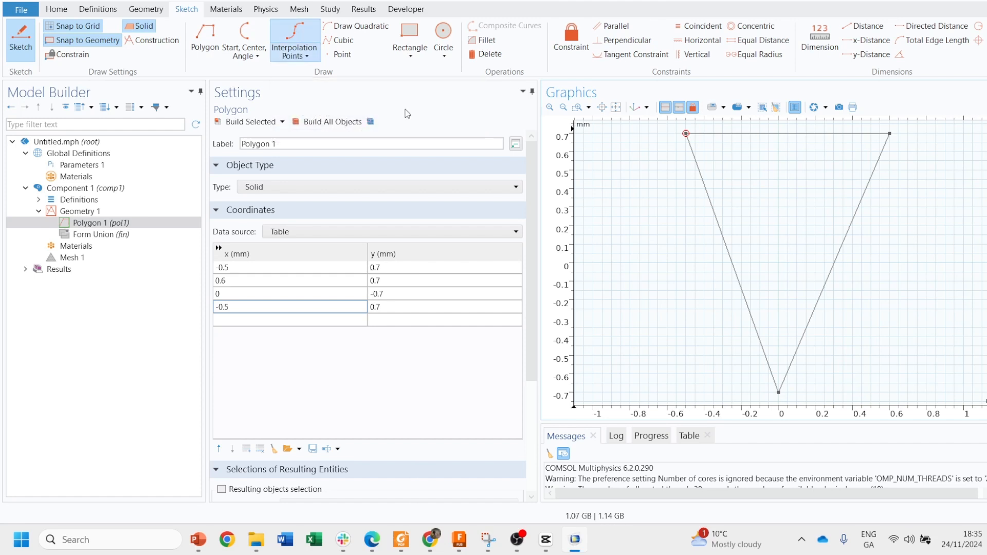
left_click(677, 236)
left_click(630, 272)
left_click(649, 300)
left_click(732, 319)
left_click(834, 347)
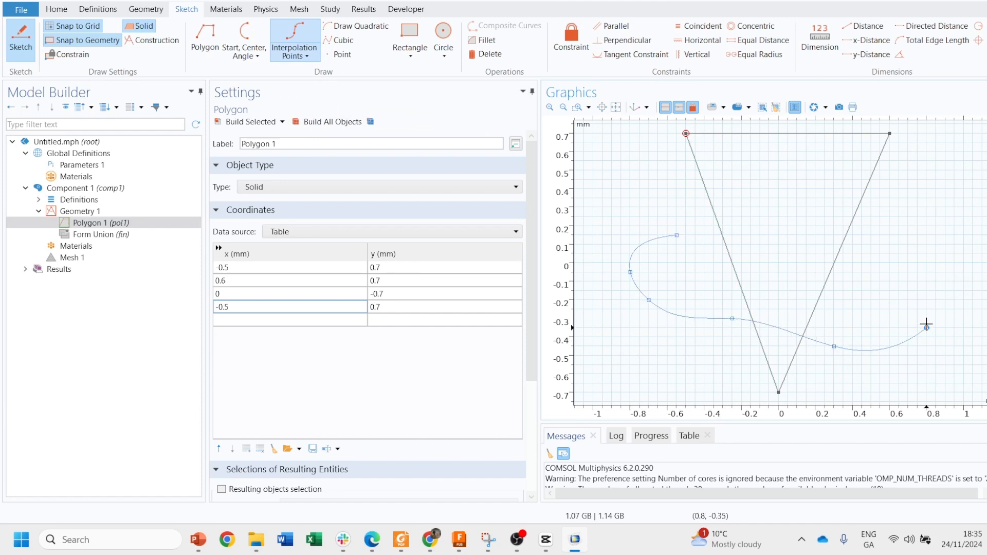
left_click(926, 328)
left_click(926, 282)
left_click(871, 235)
left_click(825, 244)
left_click(759, 198)
left_click(769, 180)
left_click(778, 170)
left_click(843, 180)
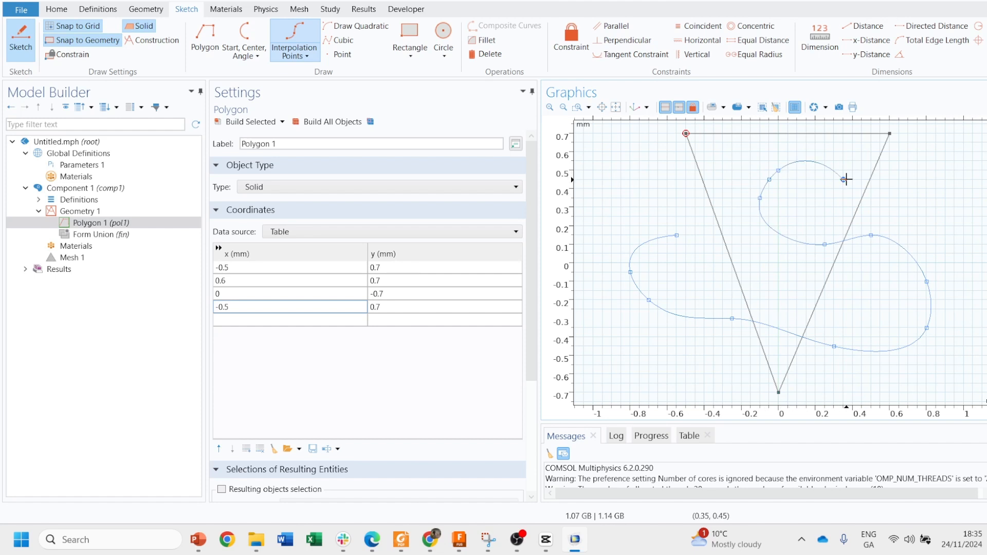
left_click(889, 207)
left_click(944, 189)
left_click(945, 161)
left_click(908, 133)
left_click(852, 133)
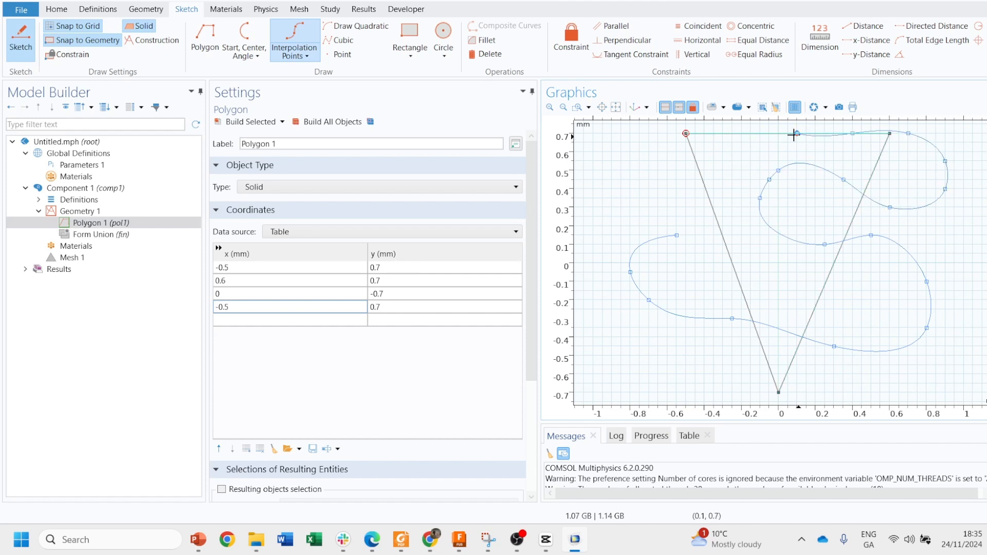
left_click(769, 133)
left_click(695, 133)
left_click(648, 133)
left_click(621, 152)
left_click(639, 189)
left_click(708, 198)
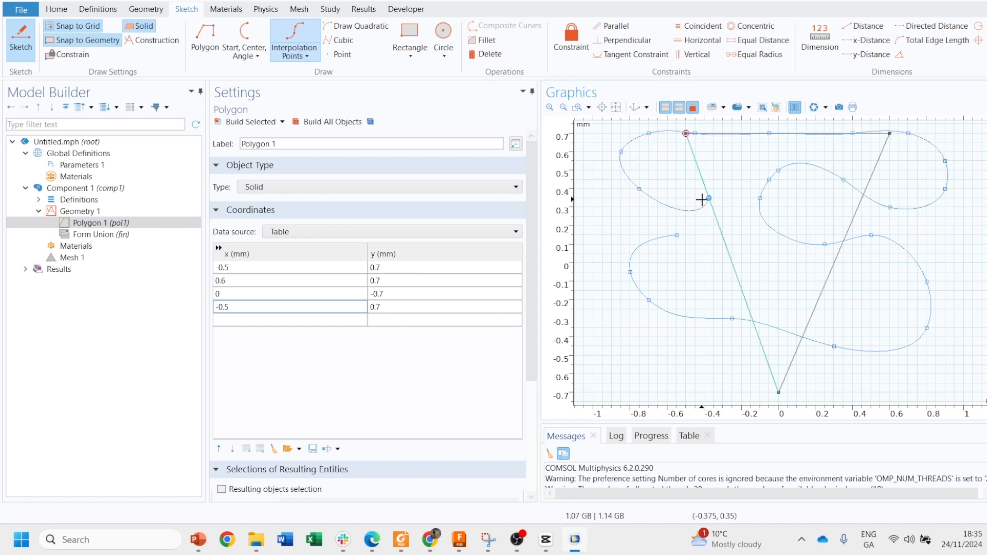
left_click(723, 207)
left_click(719, 225)
left_click(677, 235)
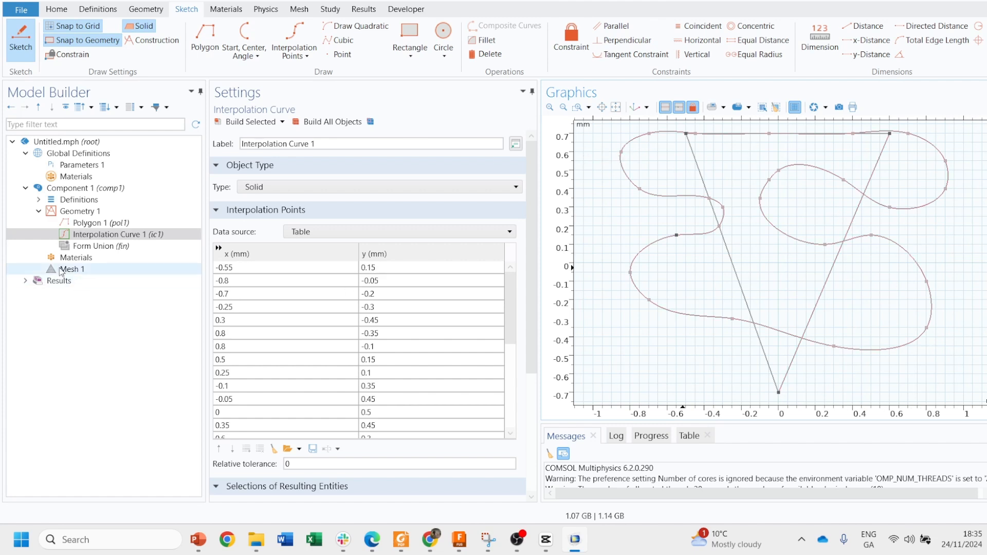
Delete the interpolation curve from the geometry
left_click(144, 235)
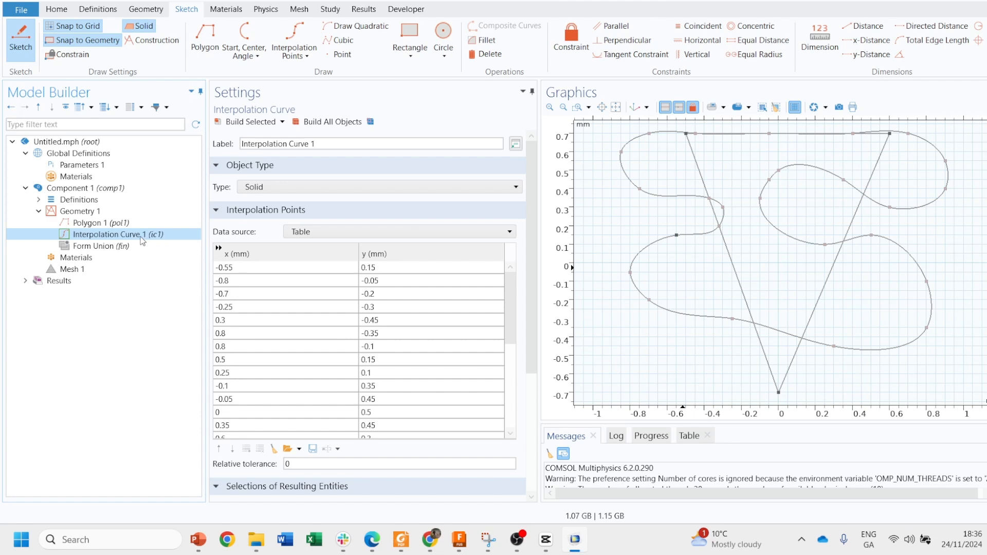
right_click(143, 240)
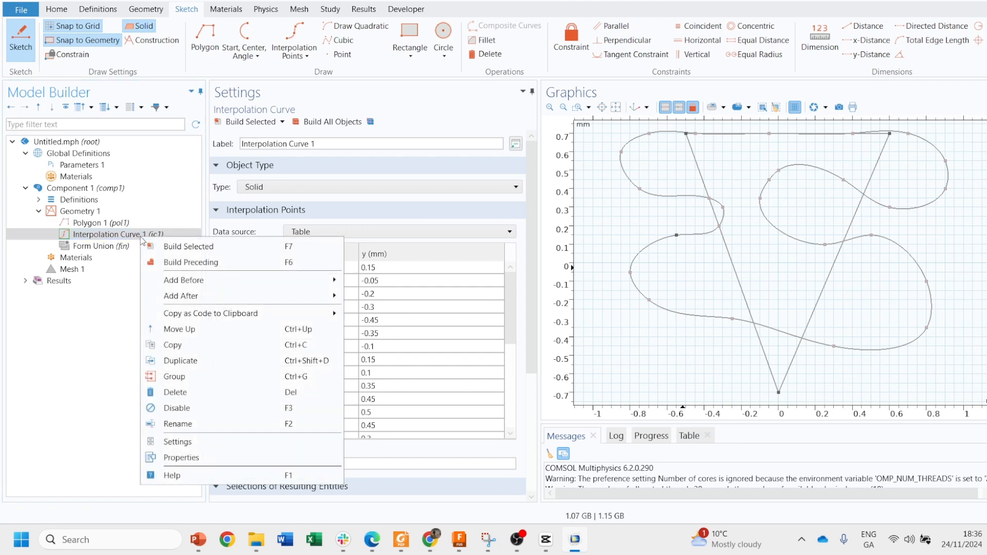
left_click(195, 396)
left_click(544, 310)
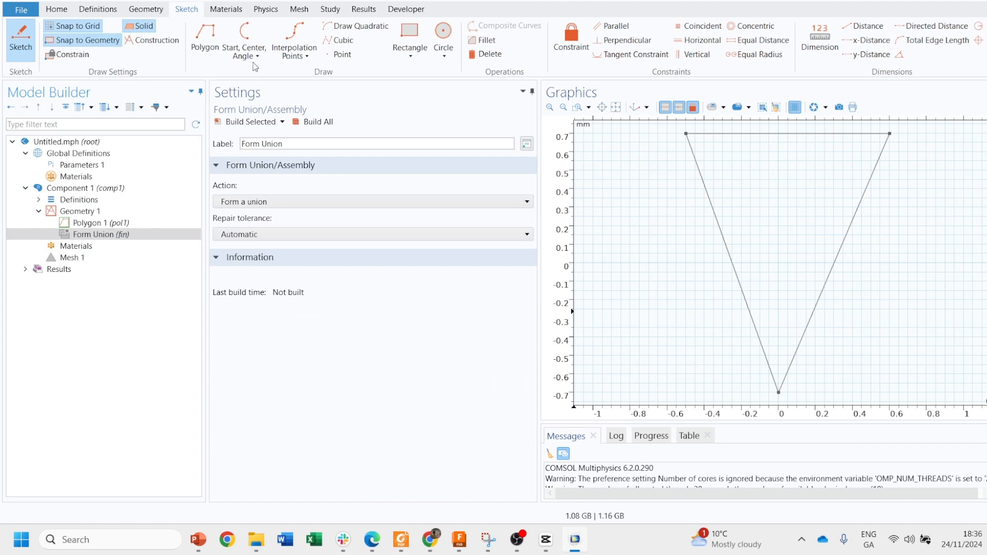
Draw two connected start-center-angle arcs, starting at (-0.5, 0.2) mm around (-0.65, 0) mm and ending on the triangle's left edge
left_click(246, 34)
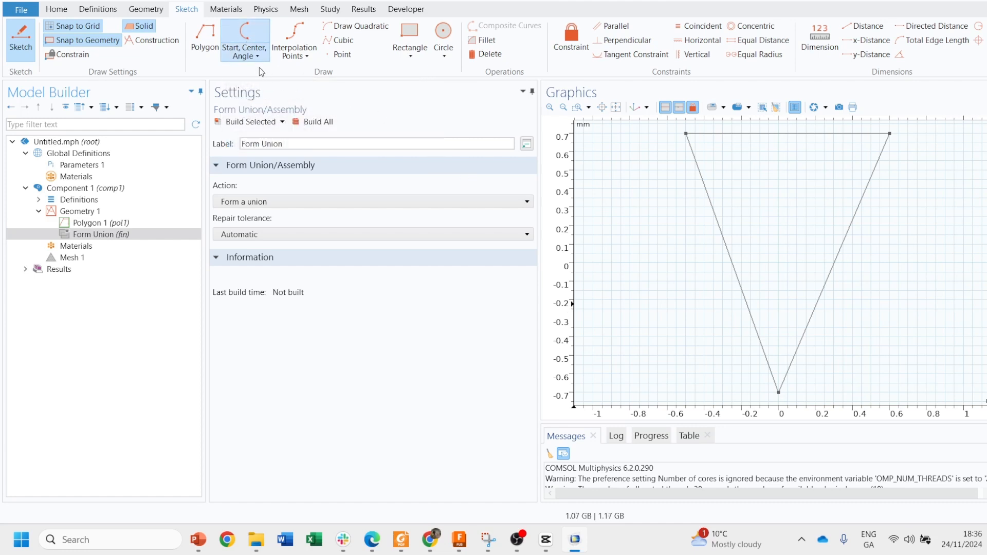
left_click(684, 226)
left_click(658, 263)
left_click(617, 283)
left_click(629, 198)
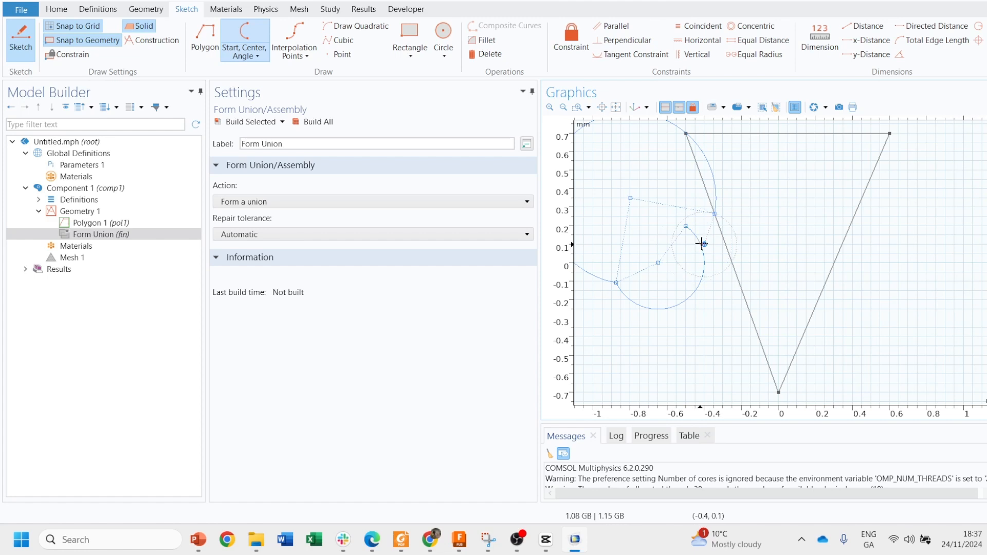
right_click(715, 215)
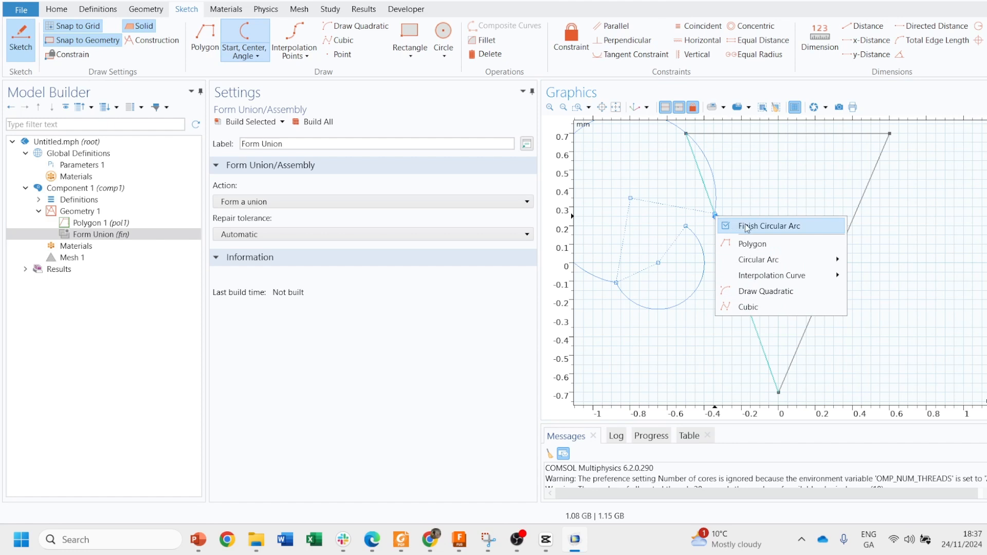
left_click(777, 229)
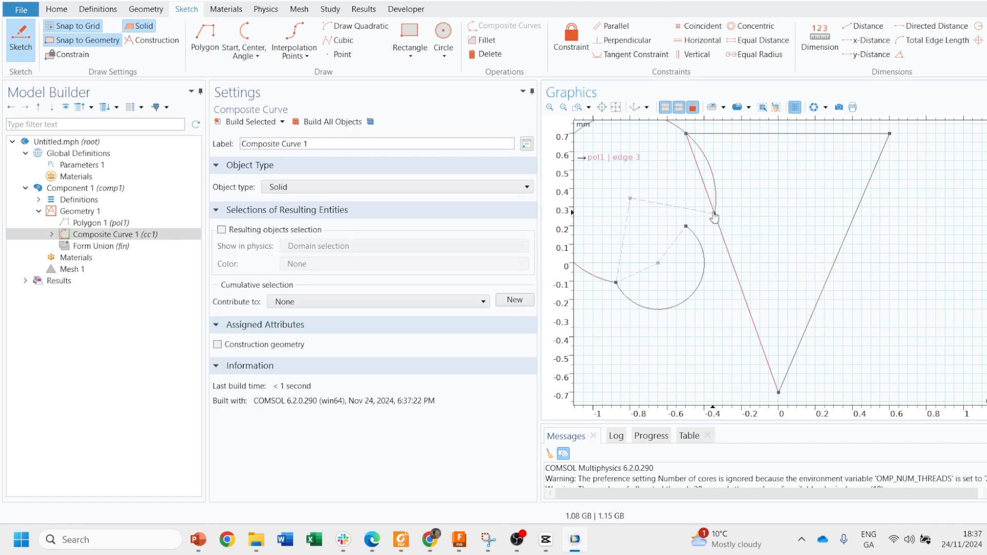
Draw an open eight-point zigzag polygon from the arc's end at about (-0.35, 0.27) mm across the triangle to about (0.1, 0.27) mm
left_click(211, 45)
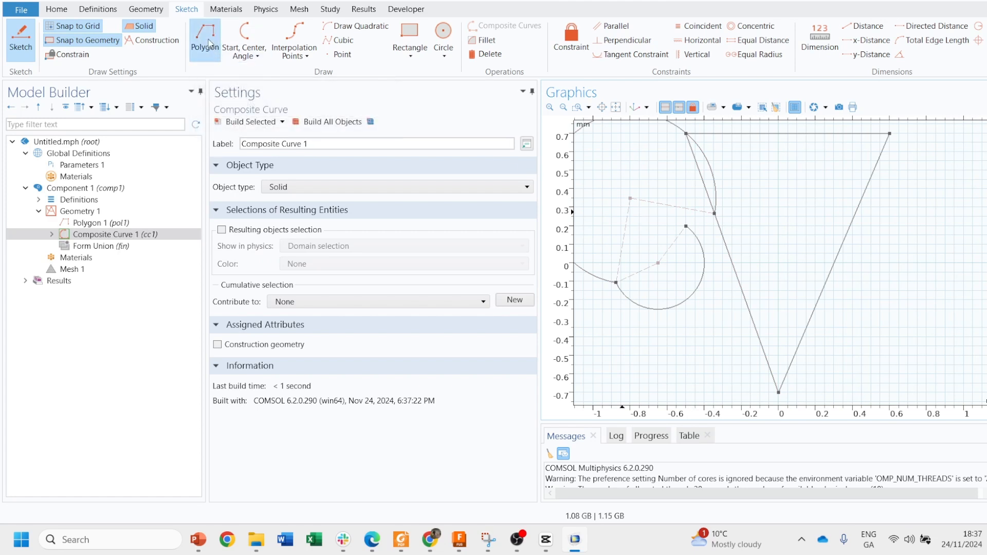
left_click(715, 214)
left_click(686, 226)
left_click(778, 263)
left_click(907, 197)
left_click(815, 188)
left_click(890, 235)
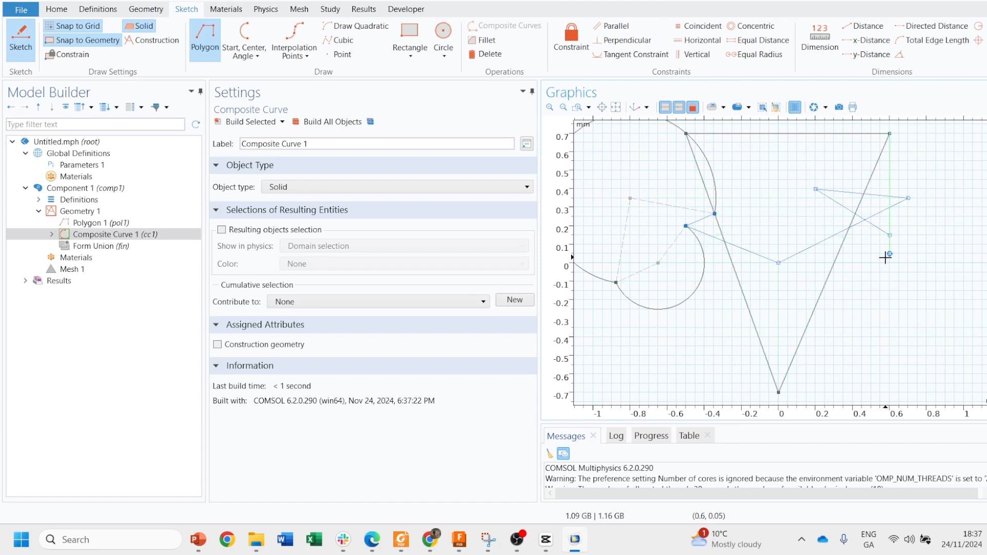
left_click(889, 272)
left_click(796, 213)
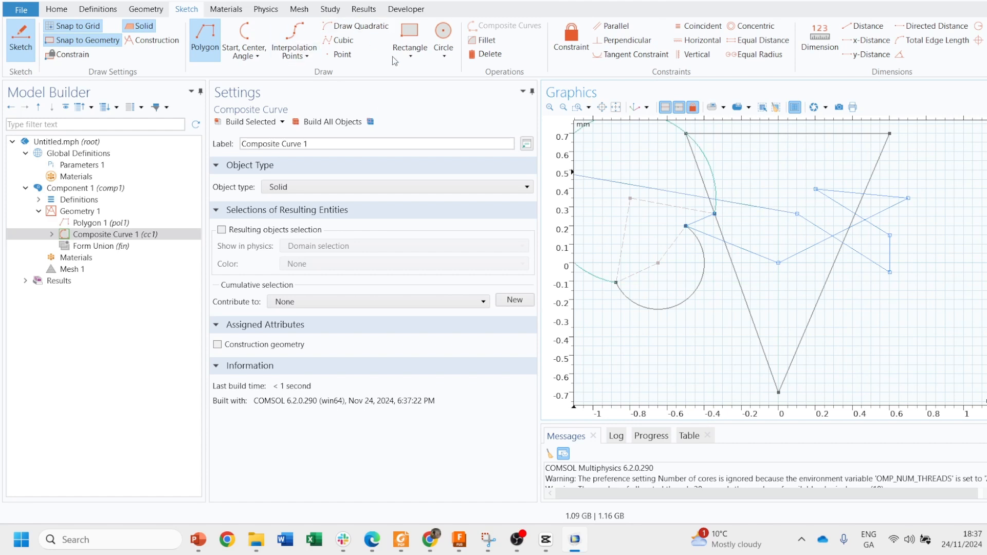
Draw a corner-based rectangle 1.35 mm wide and 0.35 mm high across the triangle's tip, with its lower-left corner at (-0.5, -0.65) mm
left_click(418, 57)
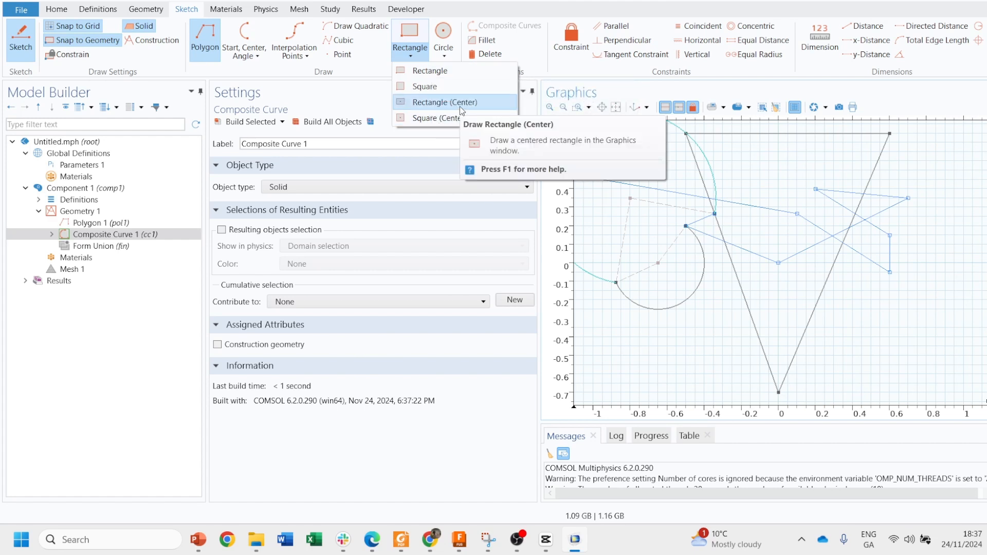
left_click(430, 72)
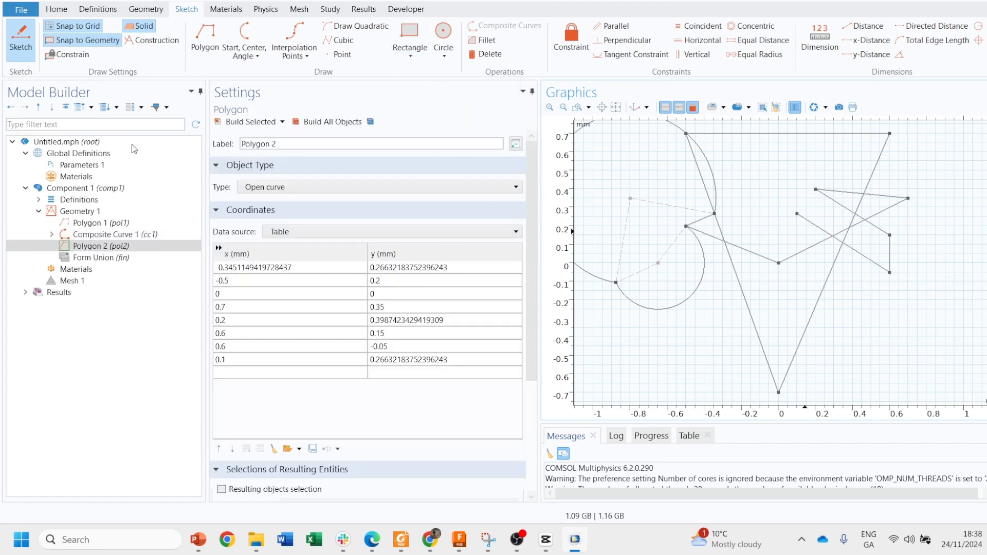
left_click(410, 43)
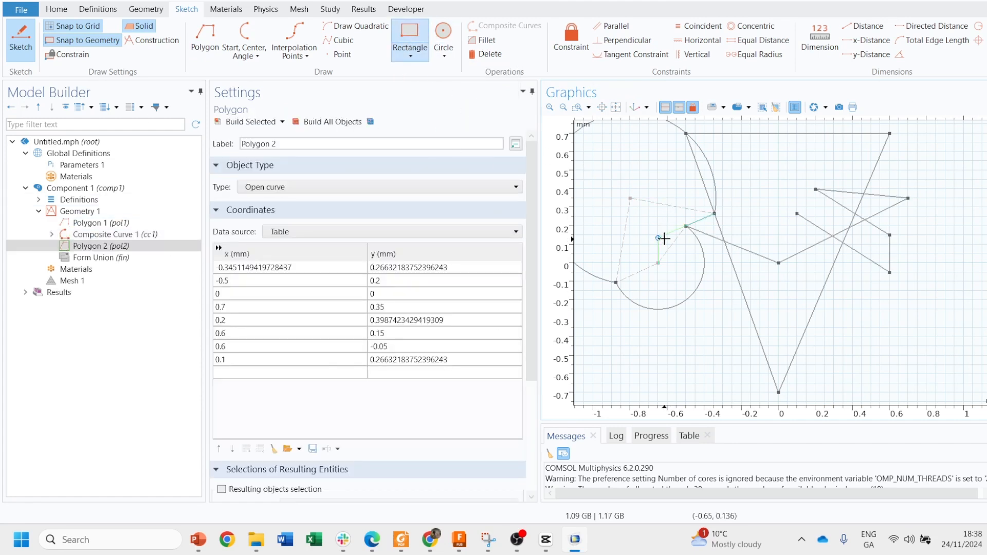
left_click_drag(689, 328, 940, 381)
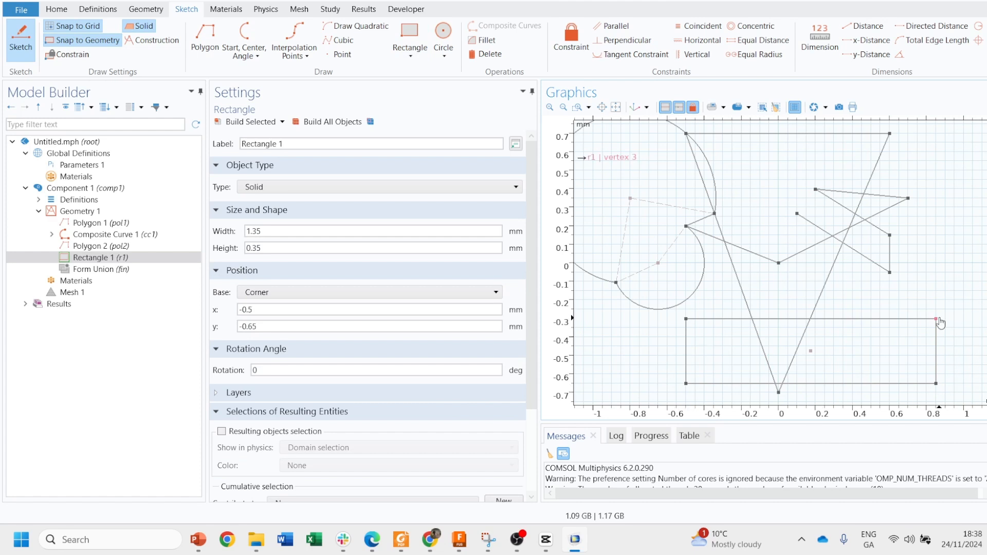
Set the rectangle's x position to 1 mm and build all objects
left_click(272, 248)
left_click(256, 310)
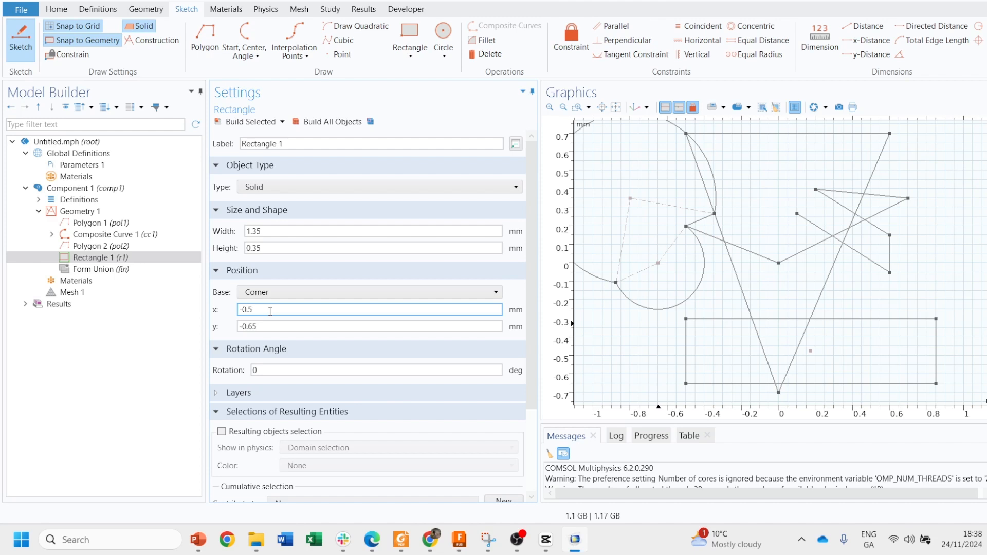
key("BackSpace")
key("BackSpace")
key("BackSpace")
key("BackSpace")
type("1")
left_click(332, 123)
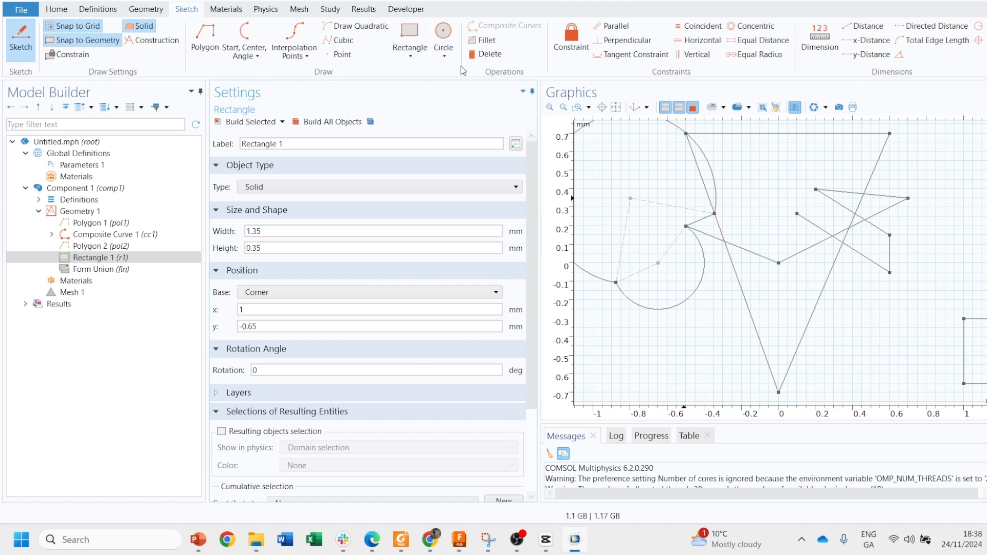
Delete the rectangle from the geometry
left_click(123, 263)
right_click(125, 263)
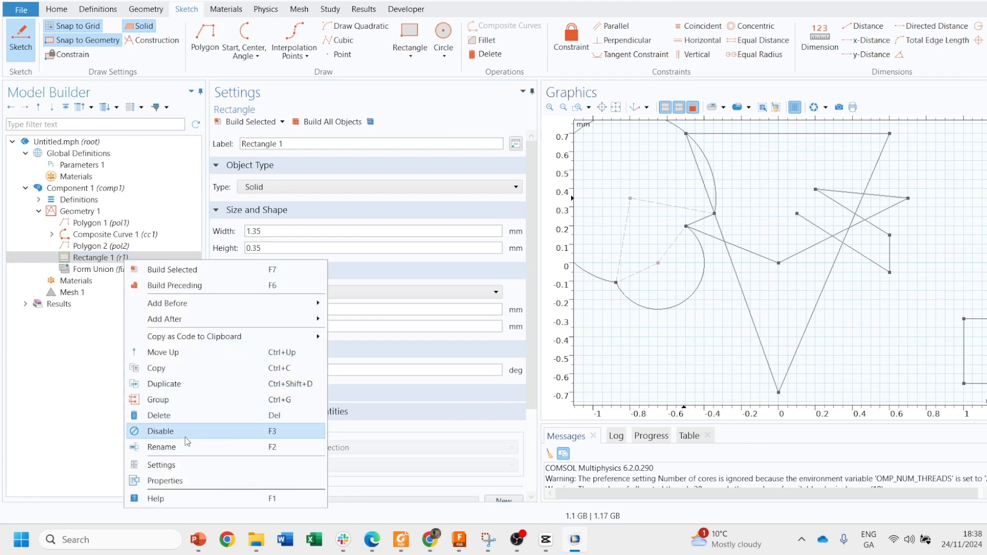
left_click(158, 415)
left_click(525, 306)
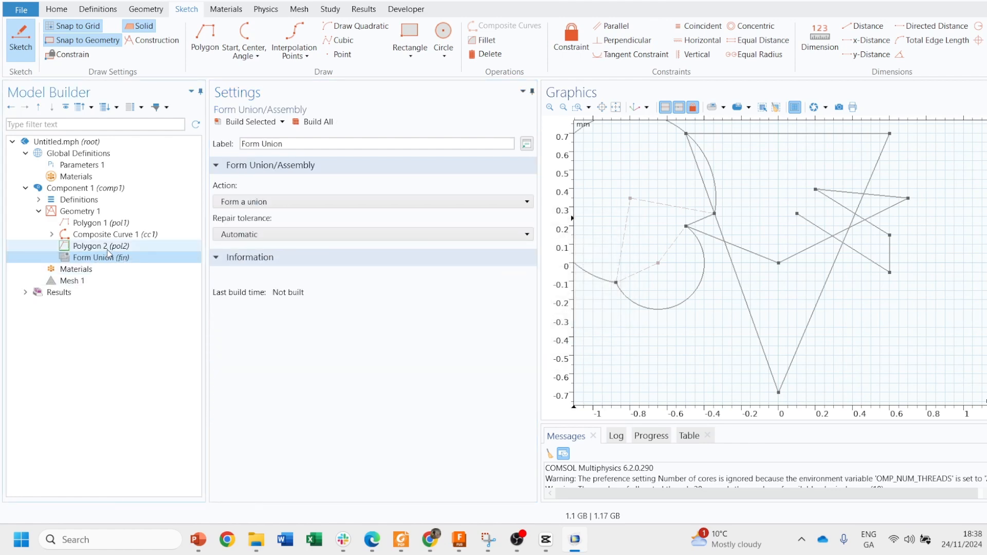
Delete the open zigzag polygon and the composite arc curve, keeping only the triangular polygon
right_click(110, 251)
left_click(172, 405)
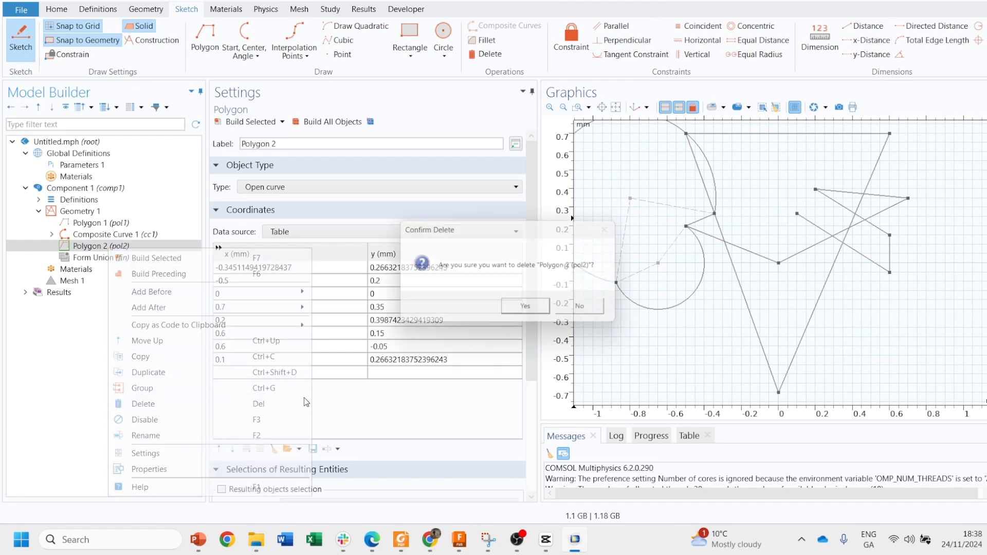
left_click(525, 310)
right_click(99, 235)
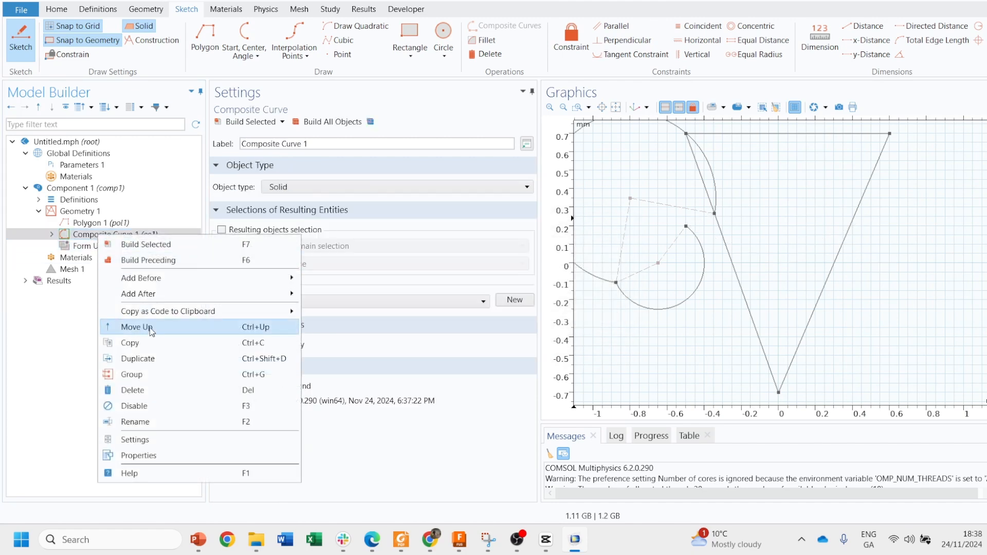
left_click(152, 390)
left_click(535, 309)
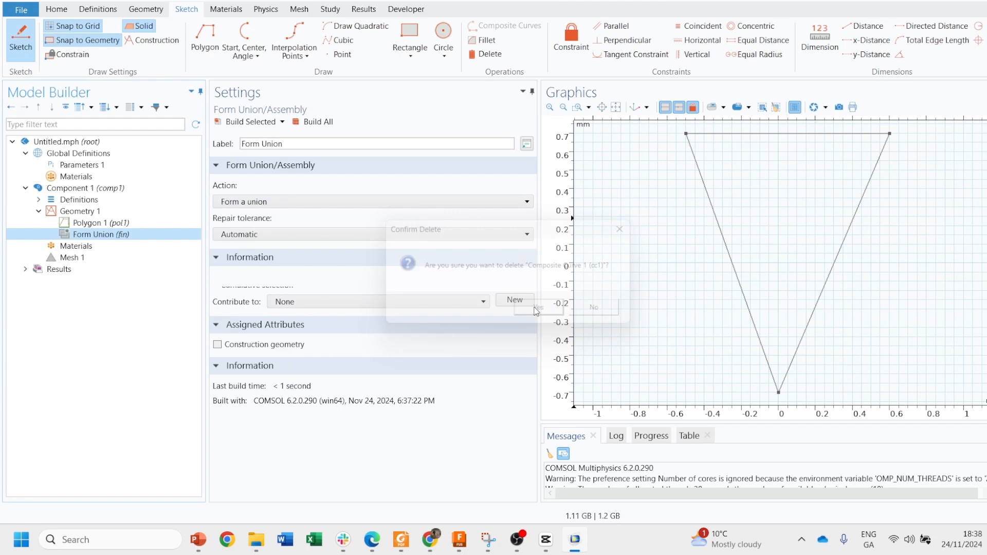
Sketch the skin as a closed polygon spanning (-1.8, -2.6) to (2.4, 0) mm, with its upper edge meeting the needle triangle at y = 0
left_click(118, 225)
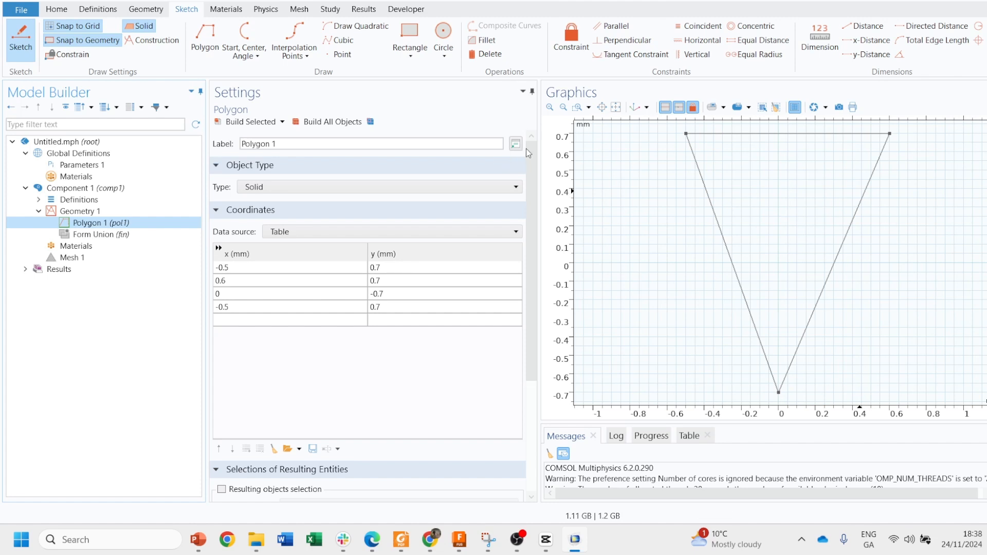
left_click(563, 106)
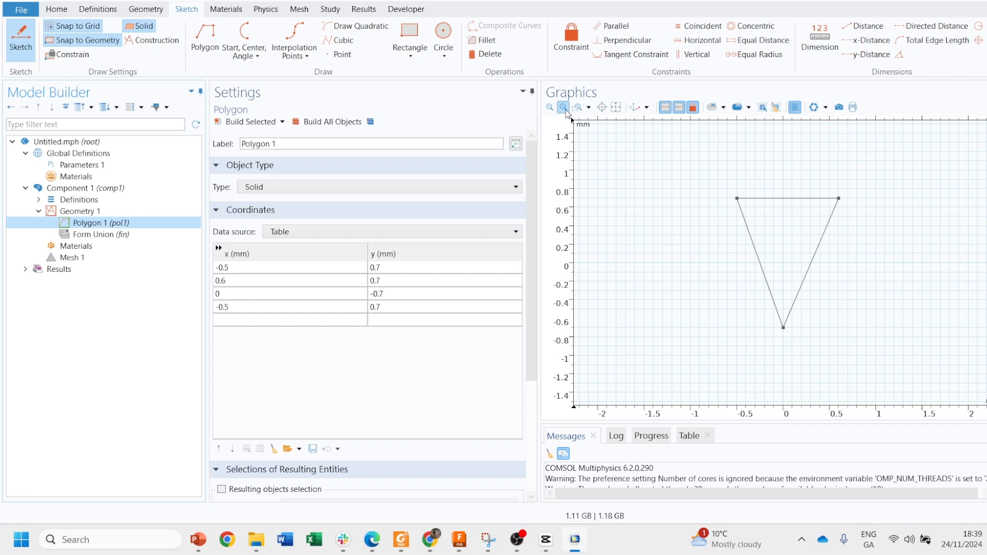
left_click(205, 38)
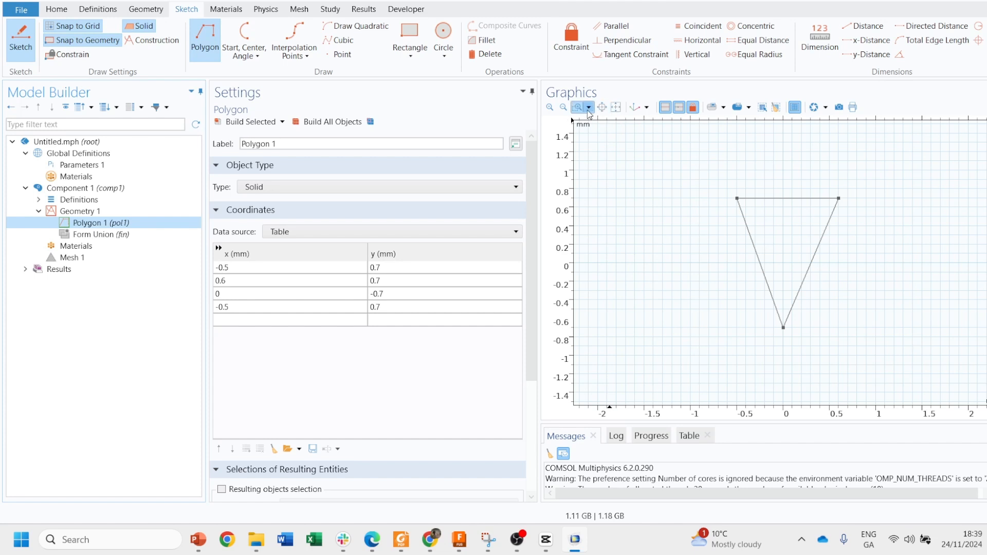
left_click(564, 107)
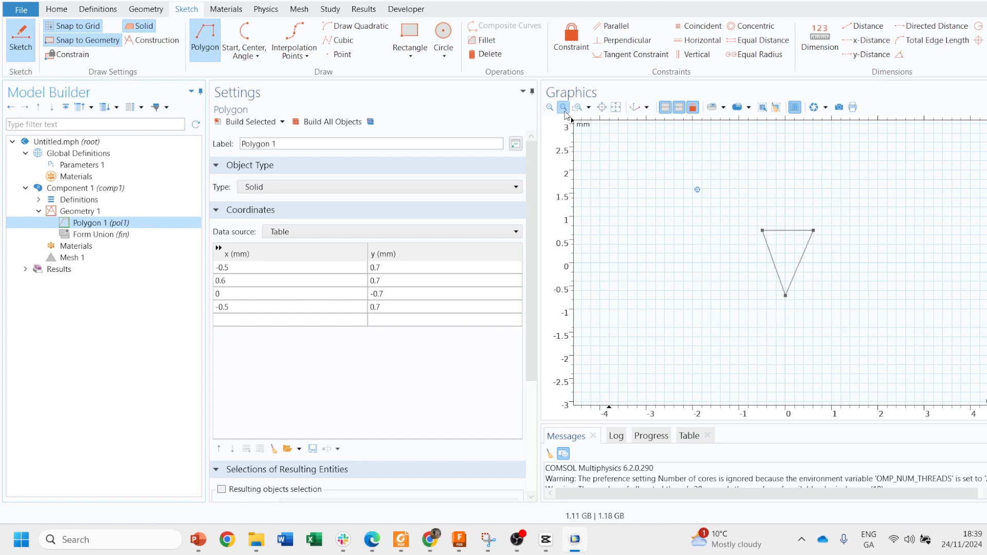
left_click(699, 382)
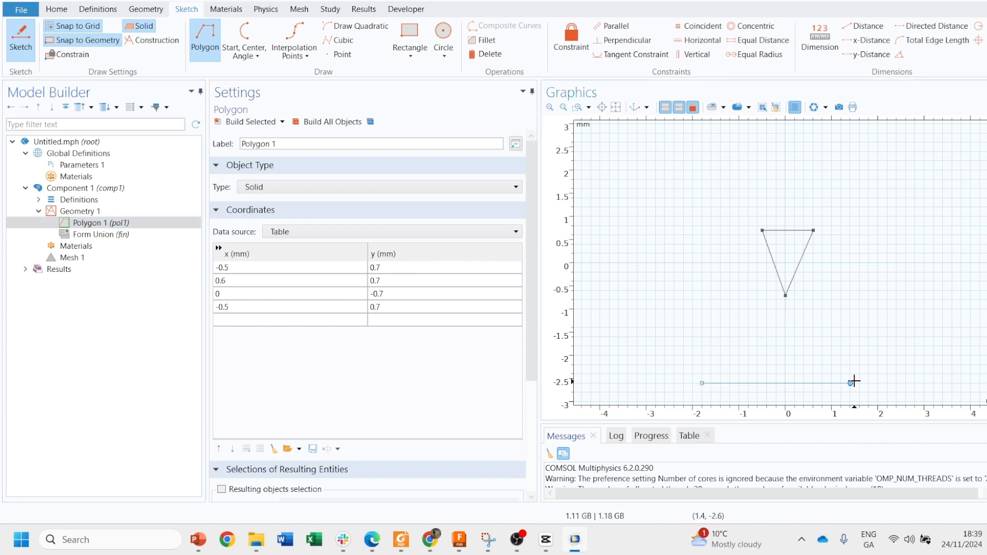
left_click(896, 383)
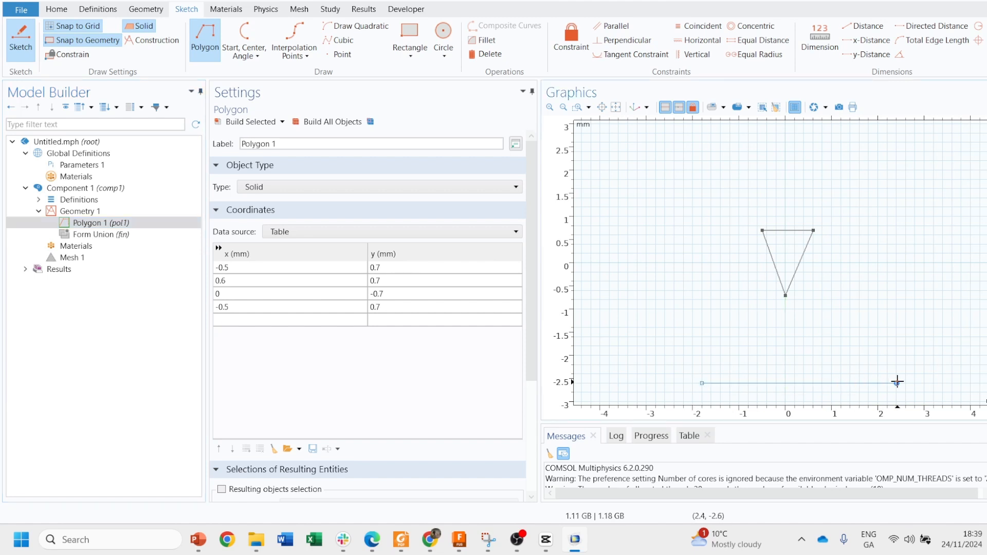
left_click(894, 262)
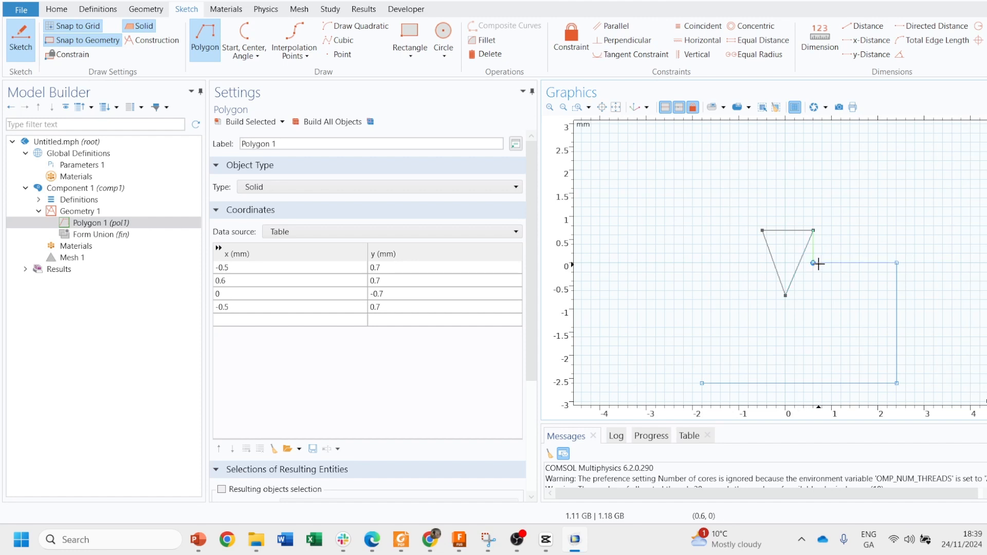
left_click(800, 264)
left_click(701, 267)
left_click(702, 386)
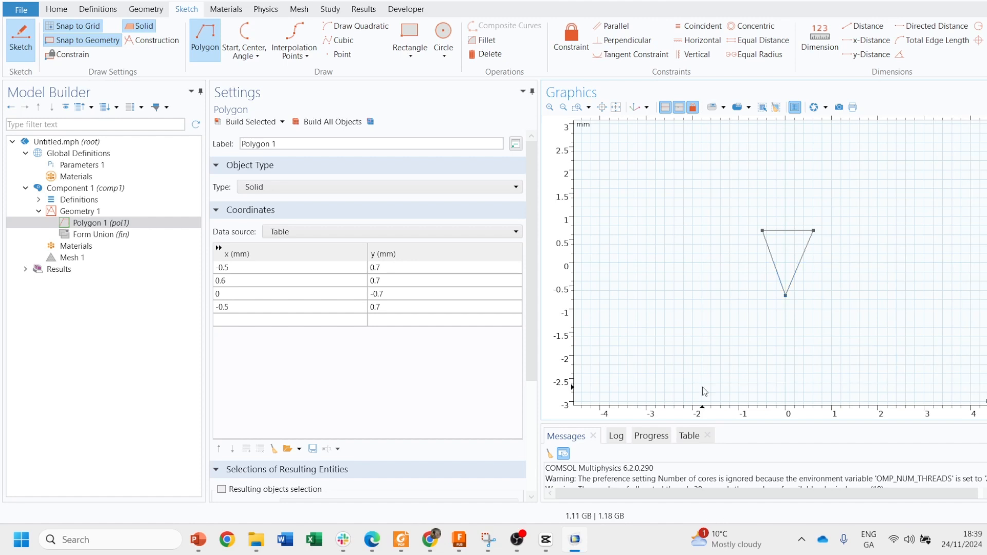
Build the physics-controlled mesh for the combined needle and skin geometry
left_click(575, 108)
left_click_drag(758, 259, 795, 285)
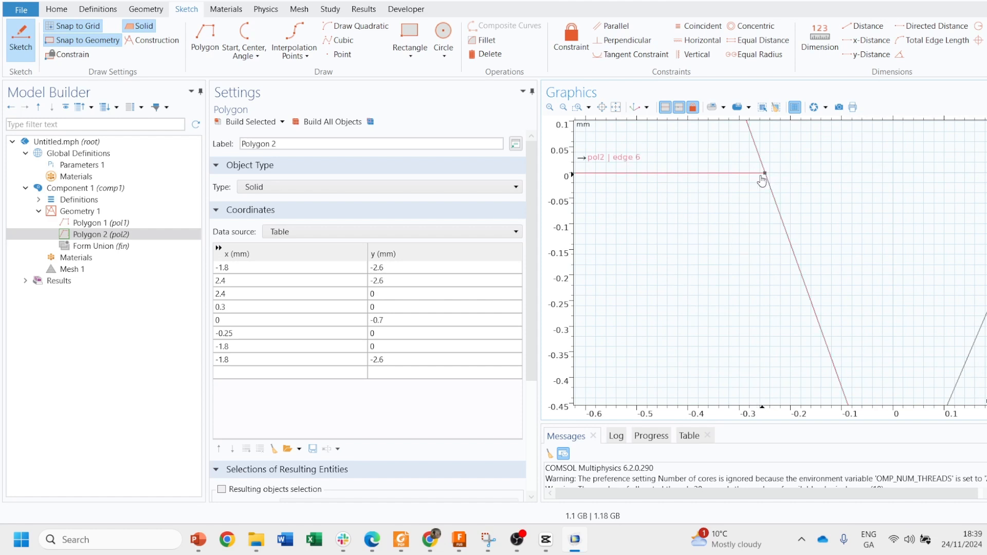
left_click(616, 107)
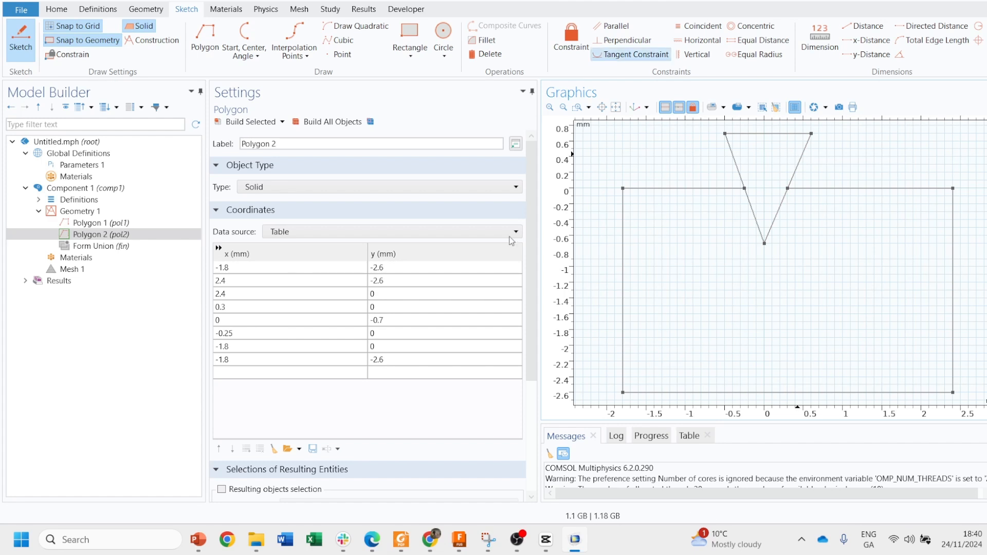
left_click(79, 271)
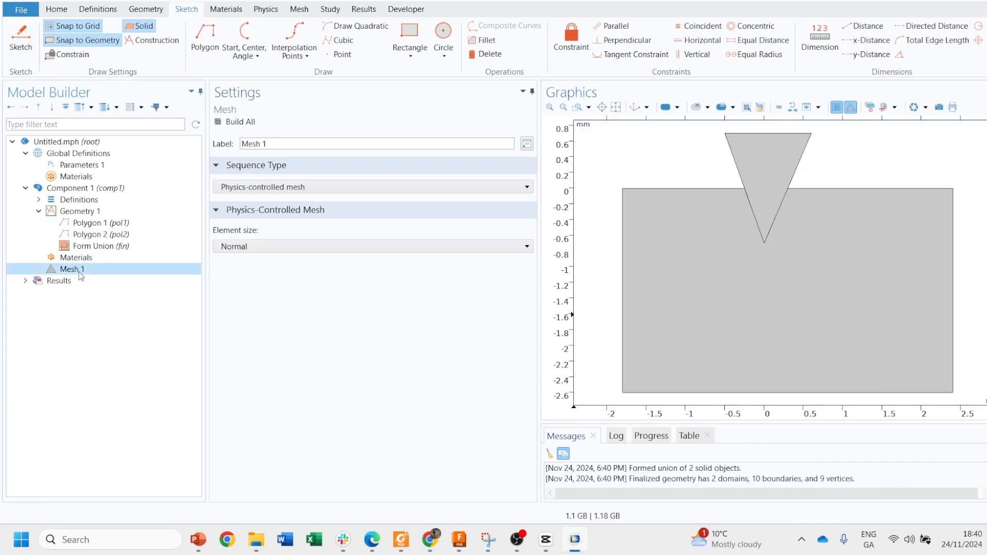
left_click(256, 123)
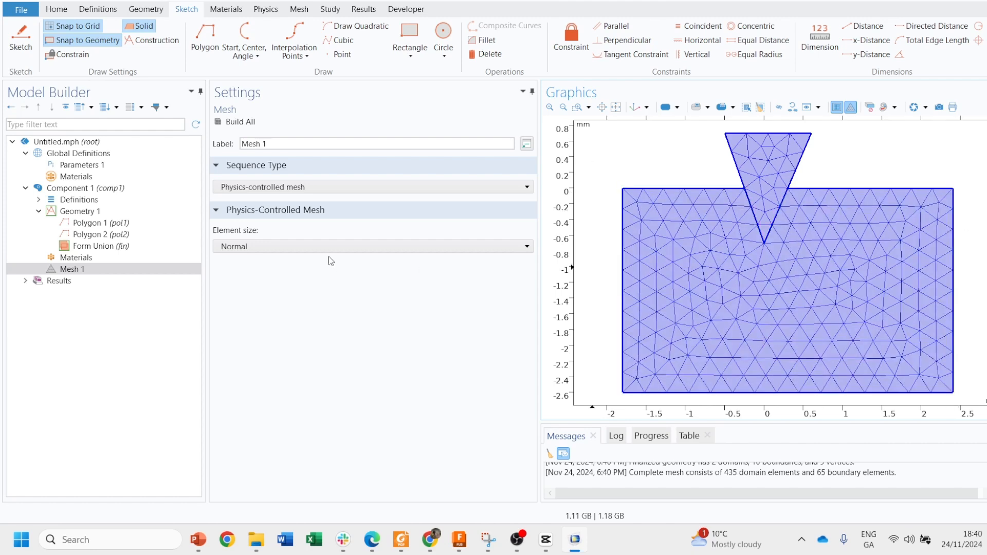
Fillet the bottom tip vertex of the needle triangle with a 0.01 mm radius and build all objects
left_click(129, 209)
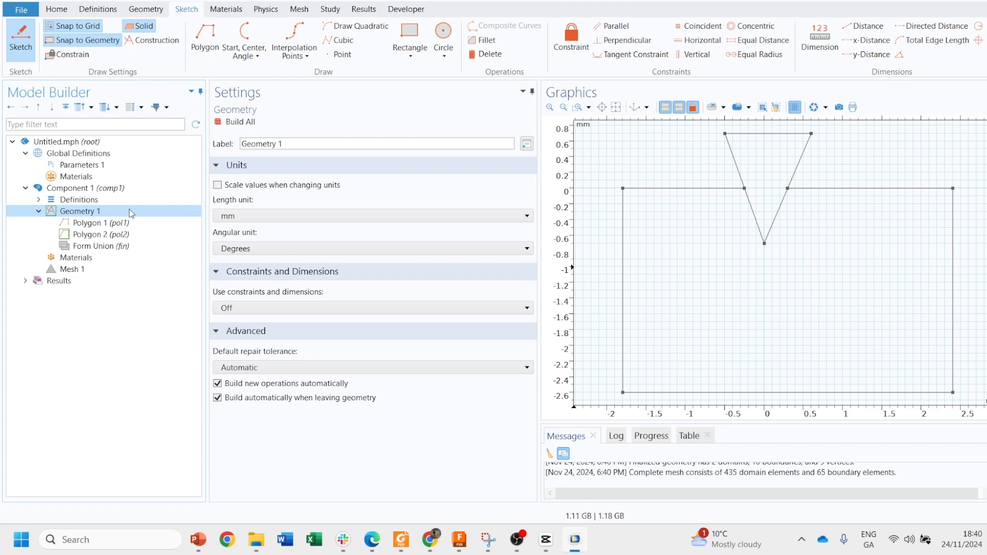
right_click(129, 213)
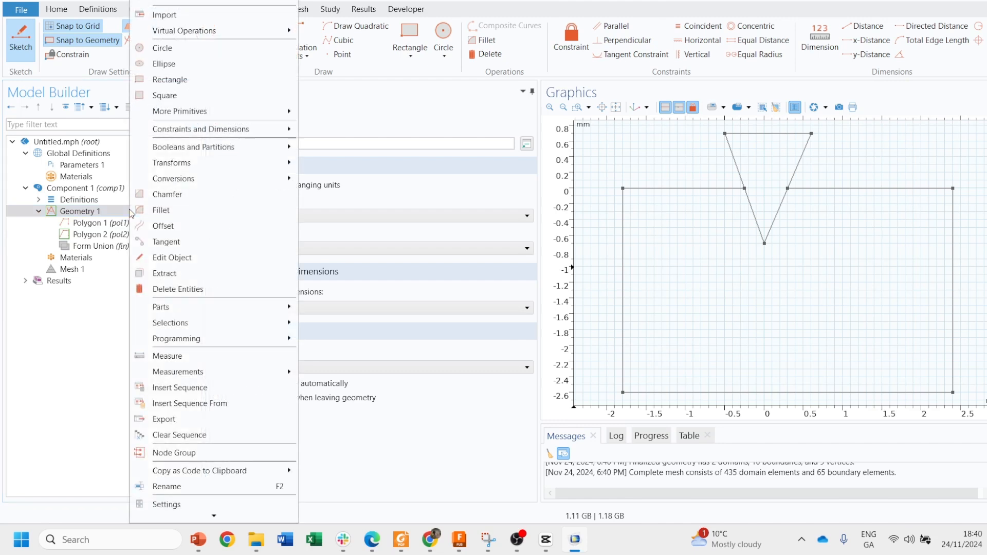
left_click(175, 211)
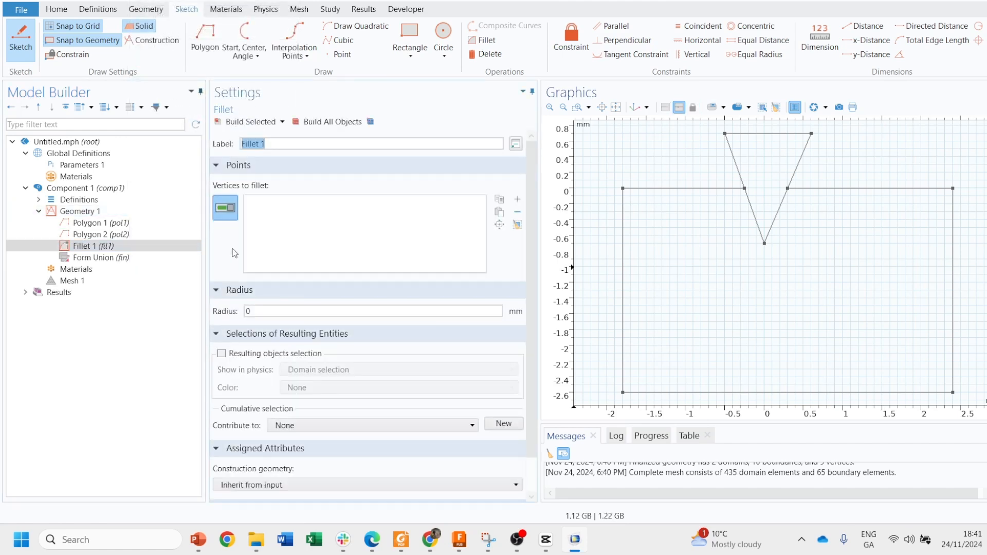
left_click(577, 107)
left_click_drag(754, 225, 776, 261)
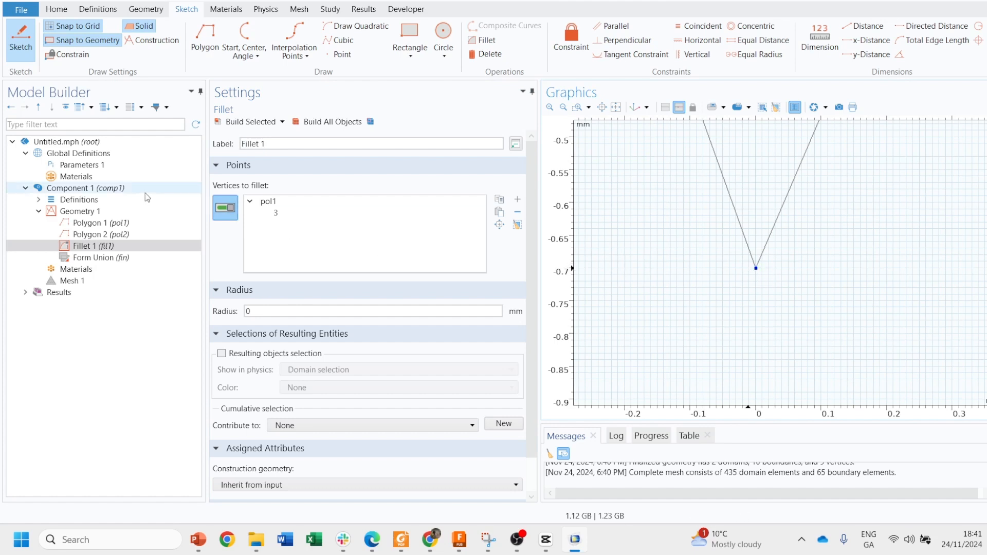
left_click(267, 314)
type(".01")
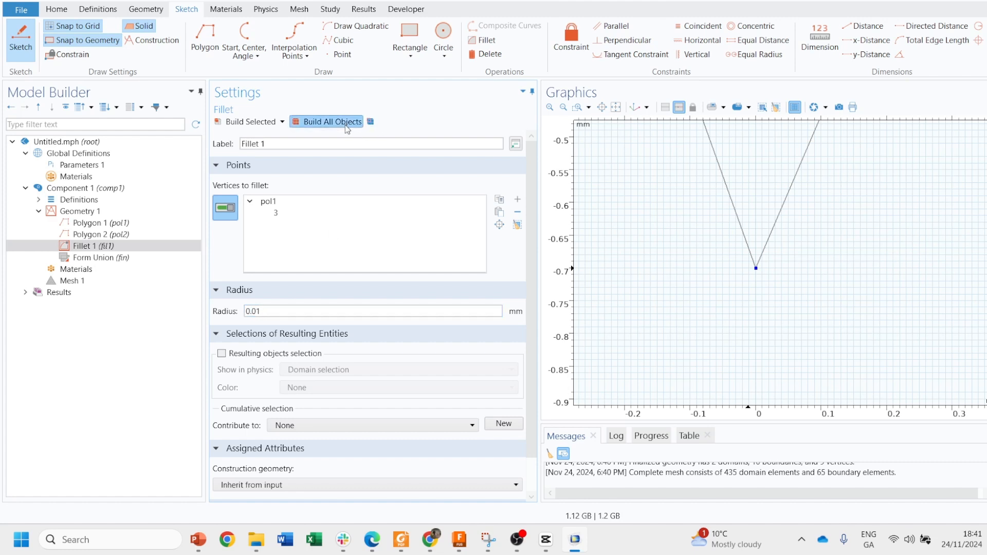
left_click(328, 122)
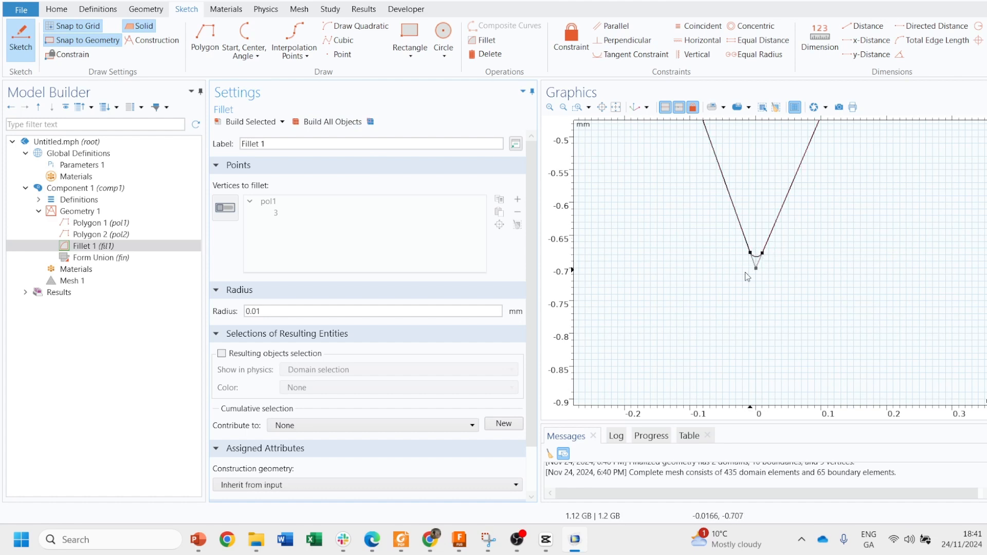
left_click(615, 108)
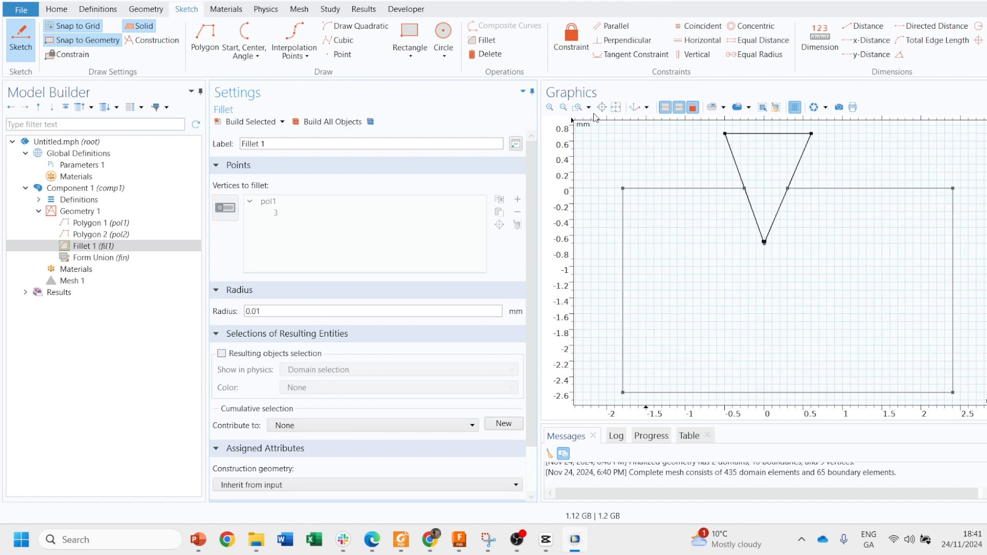
Add a second fillet of 0.01 mm radius to the skin polygon's vertex at the needle tip and build all objects
left_click(577, 107)
left_click_drag(746, 226, 806, 268)
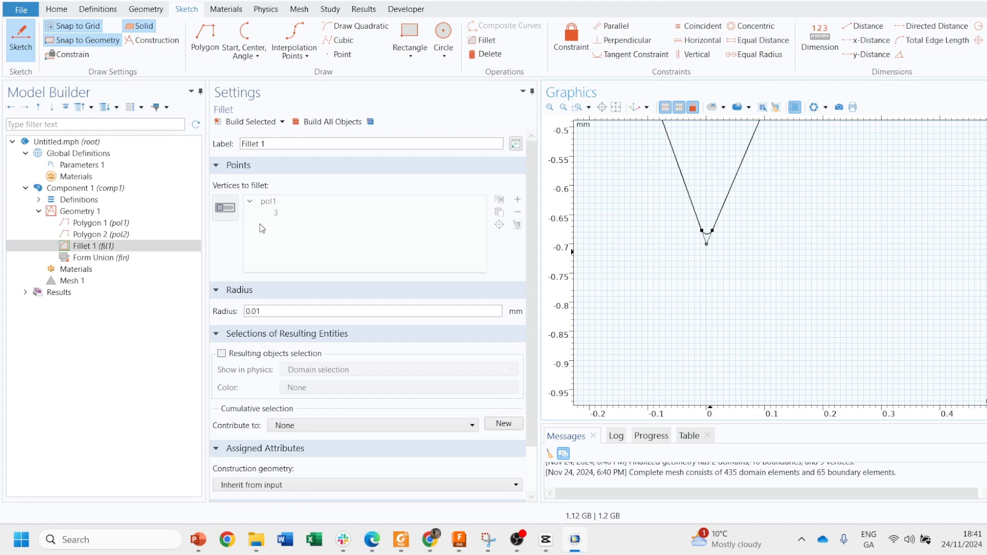
left_click(129, 212)
right_click(125, 212)
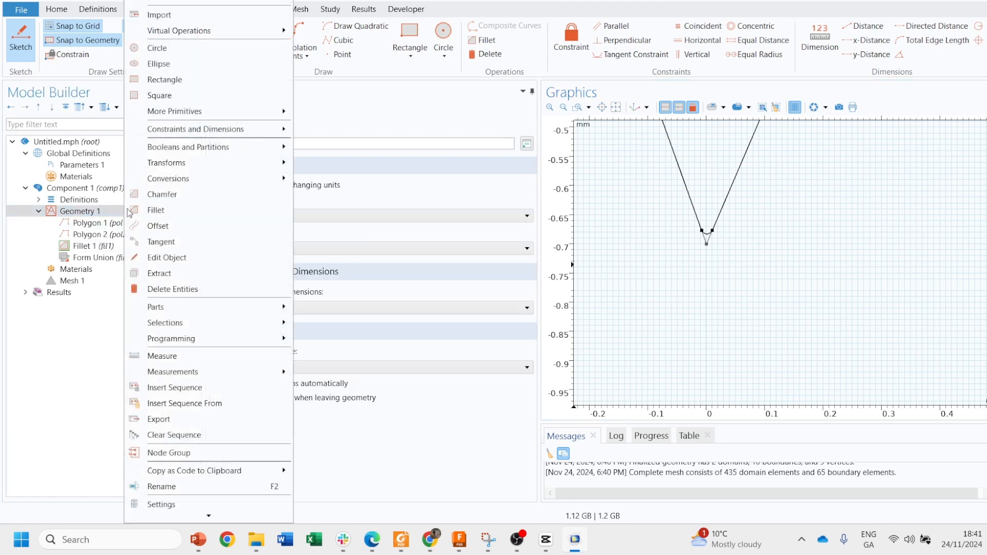
left_click(147, 210)
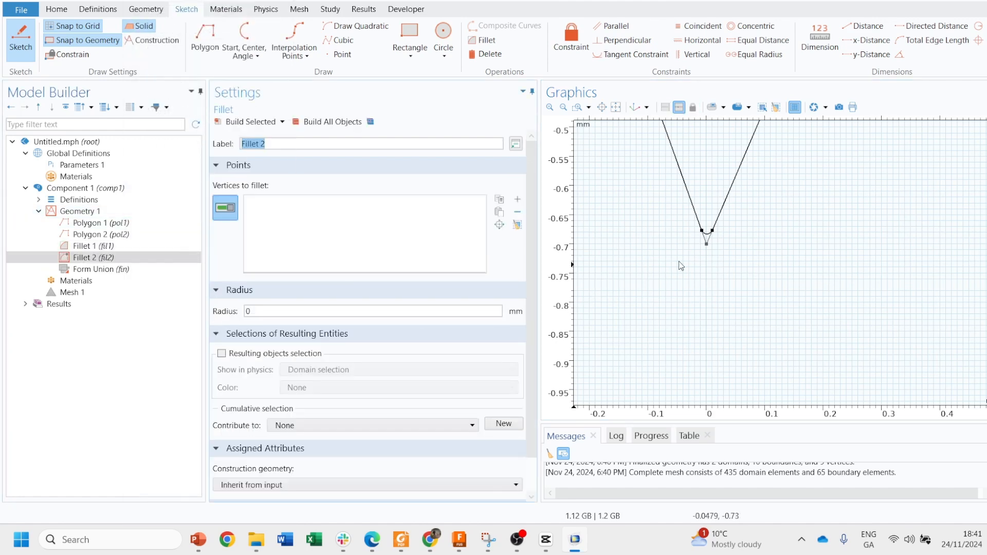
left_click(706, 244)
left_click(313, 310)
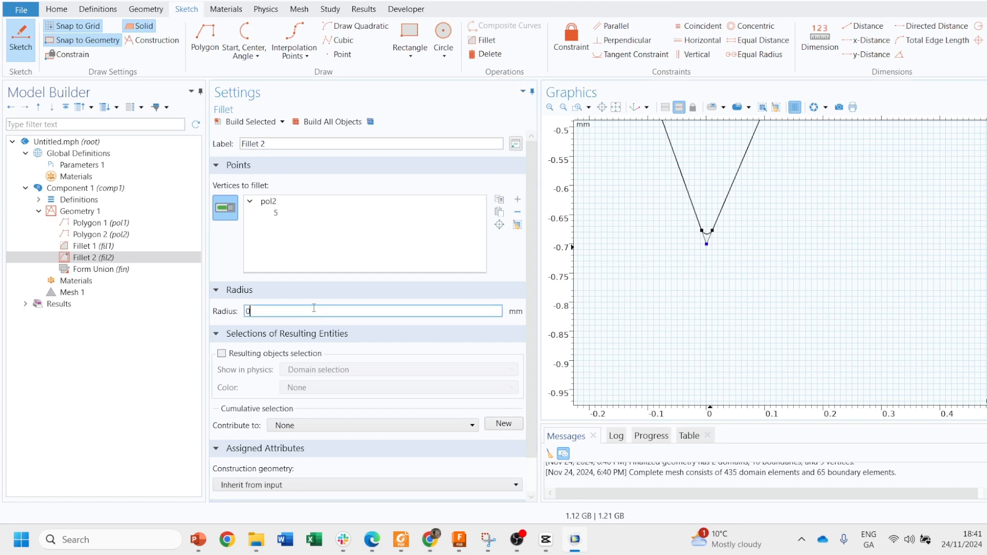
type(".091")
left_click(281, 319)
type("1")
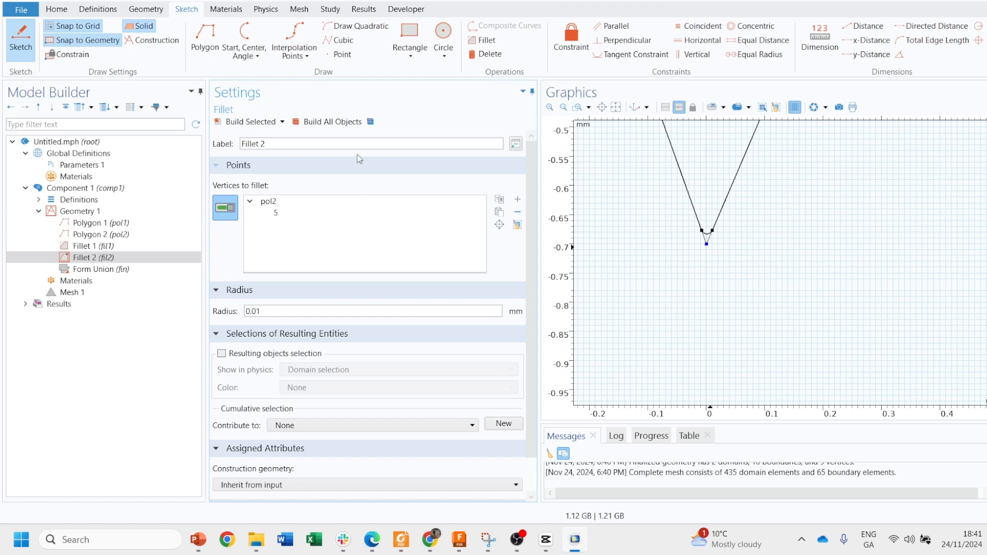
left_click(343, 123)
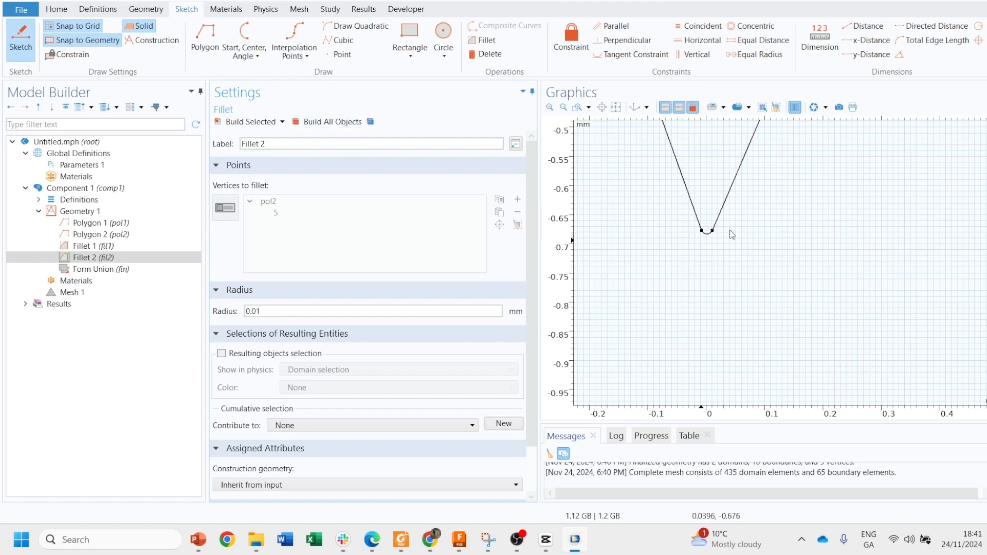
Inspect the rounded needle tip up close in both the sketch and the finalized geometry
left_click(615, 107)
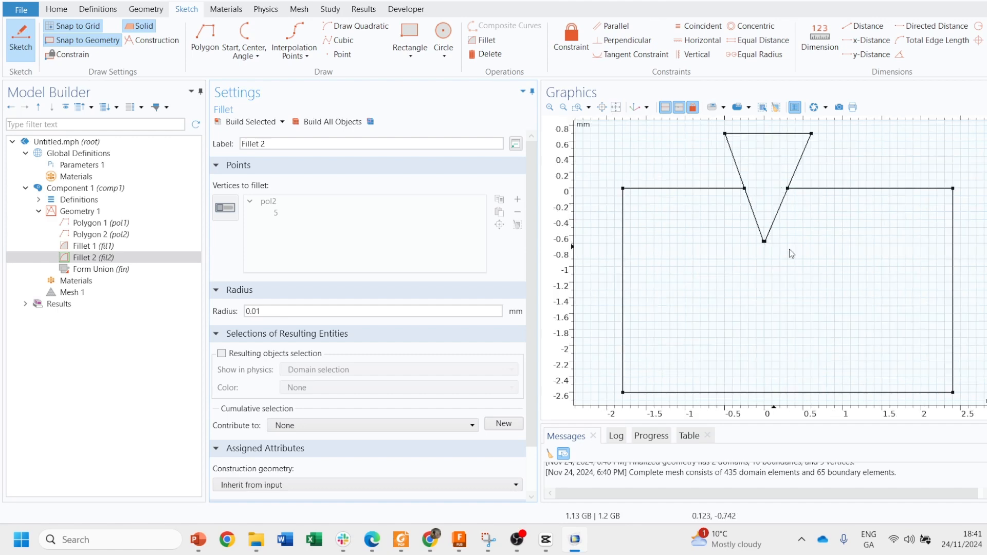
left_click(578, 110)
left_click_drag(741, 227, 792, 260)
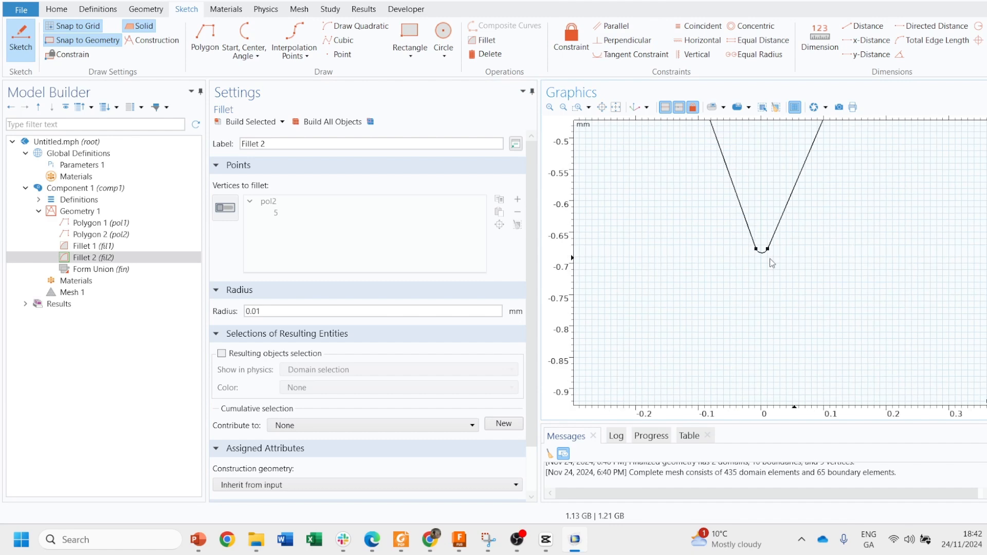
left_click(616, 107)
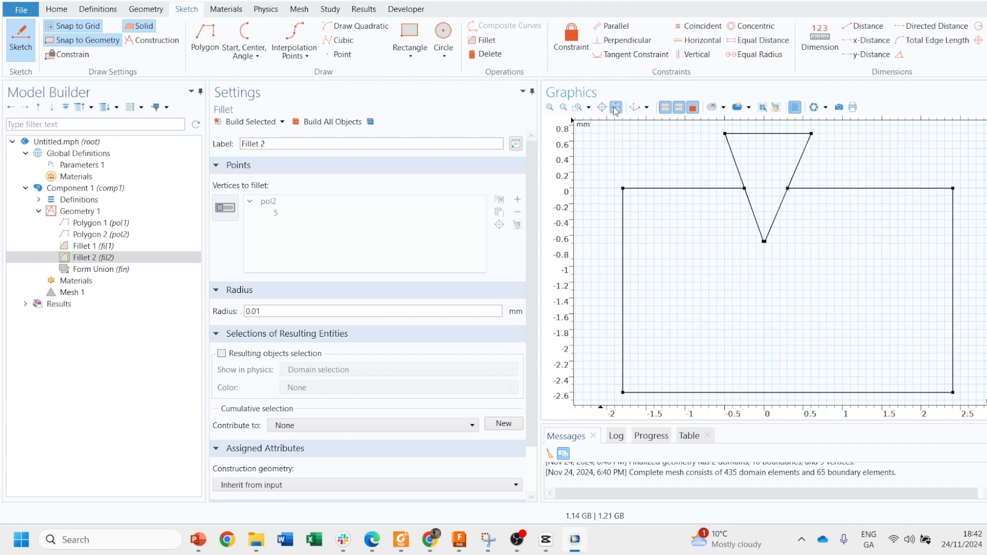
left_click(134, 294)
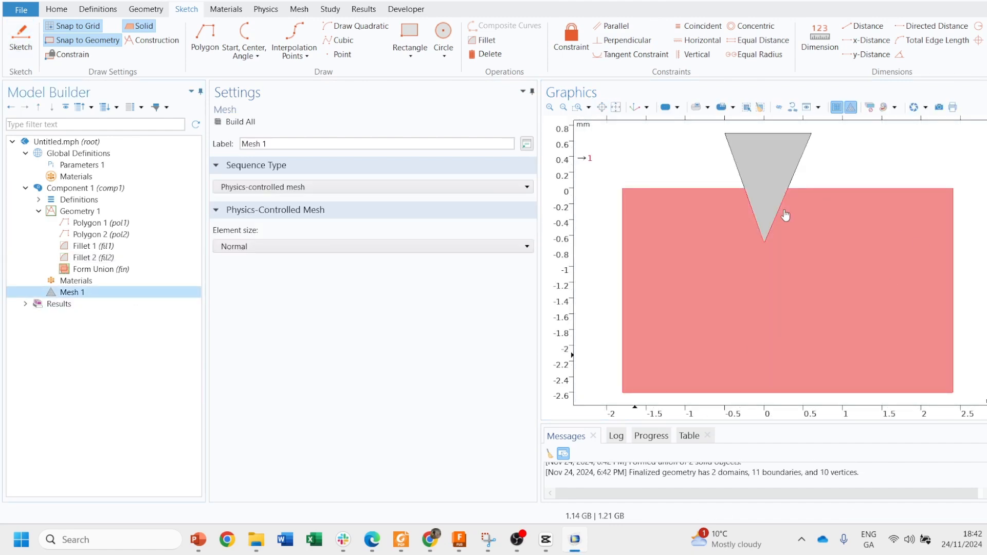
left_click(577, 106)
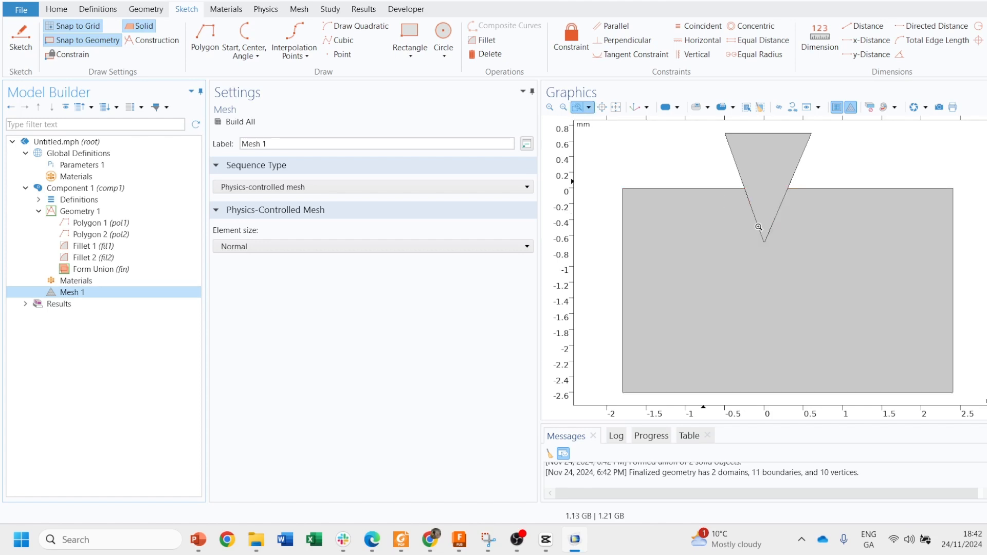
left_click_drag(758, 226, 784, 264)
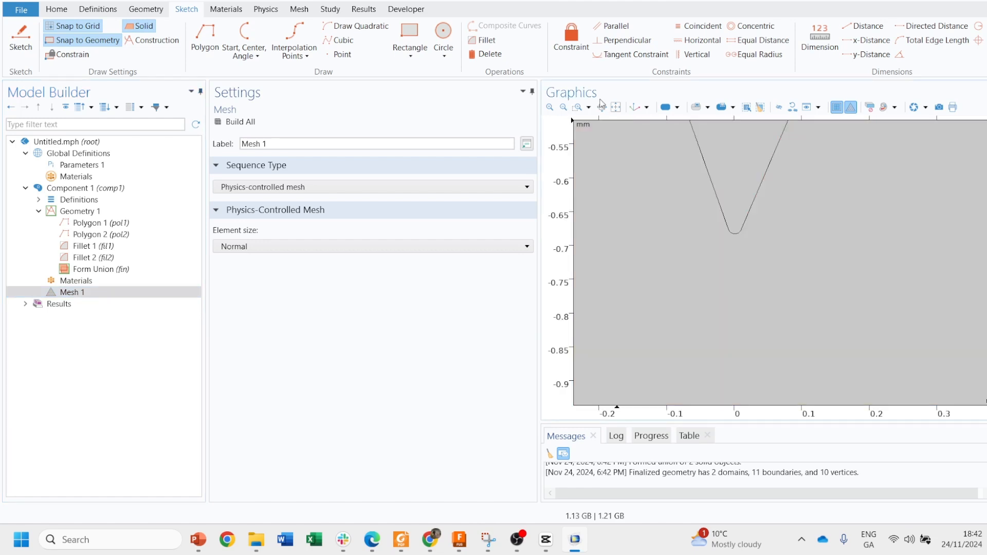
left_click(616, 109)
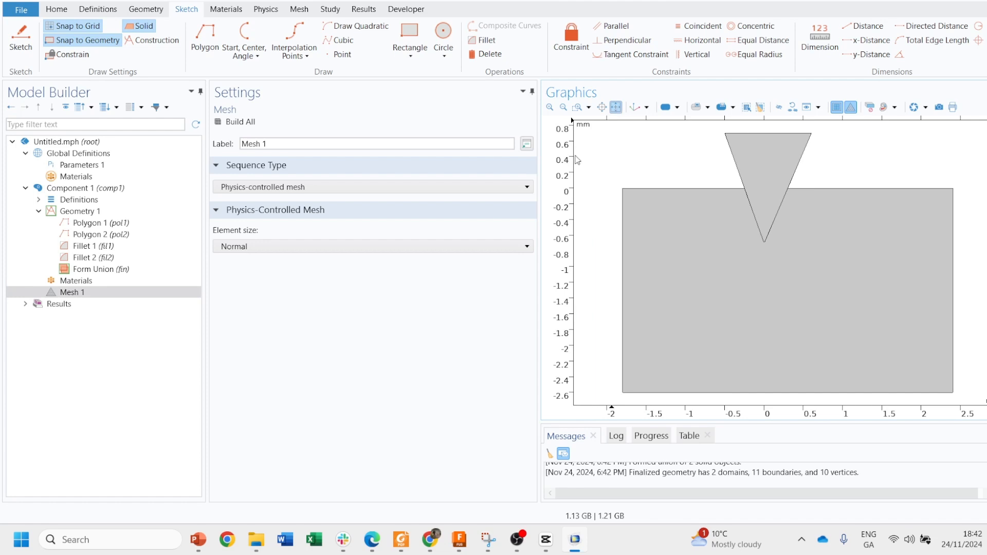
left_click(120, 212)
right_click(120, 212)
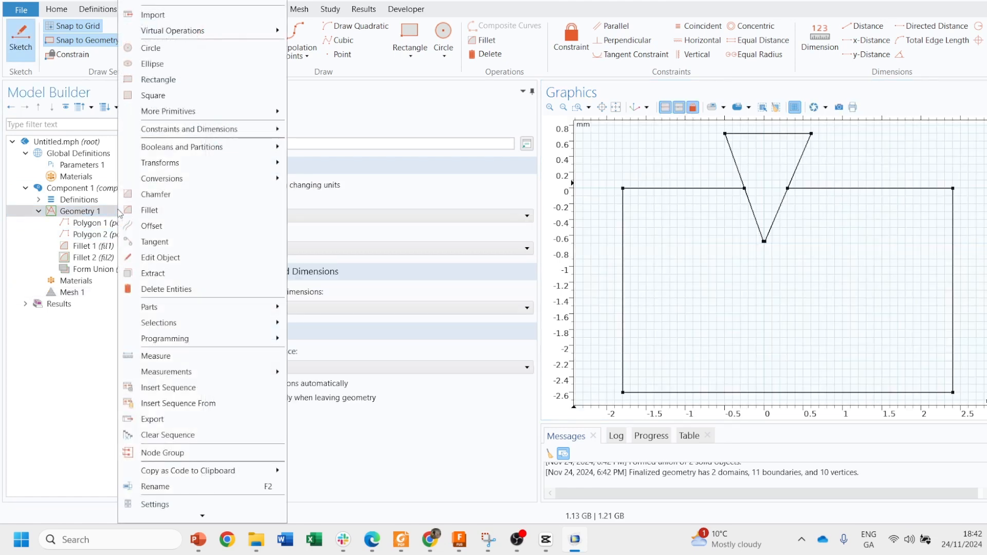
mouse_move(228, 152)
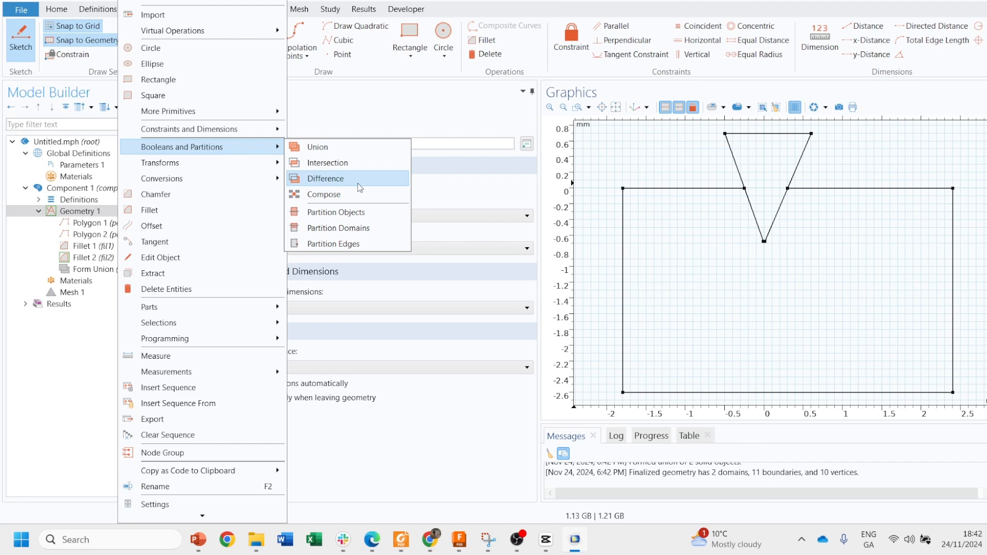
left_click(519, 191)
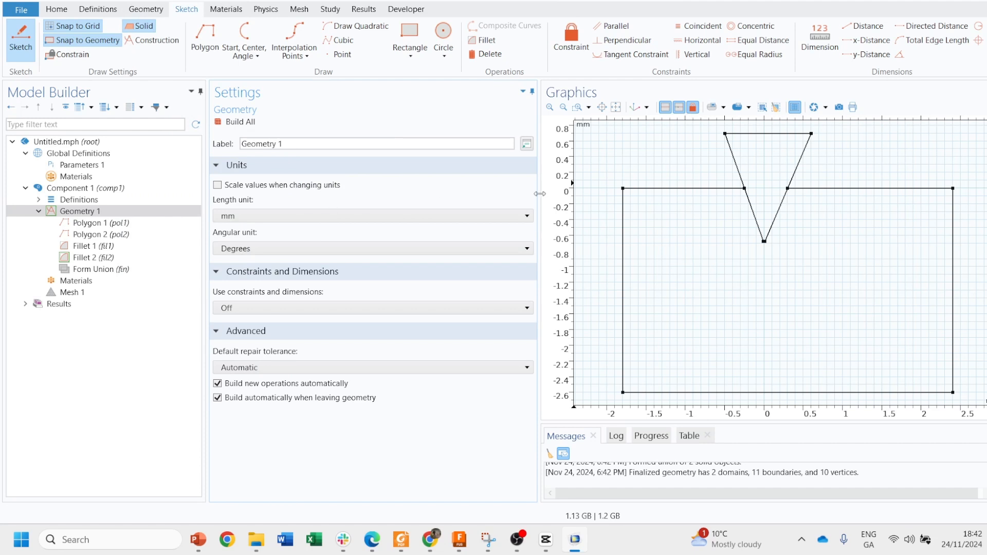
left_click_drag(538, 193, 552, 194)
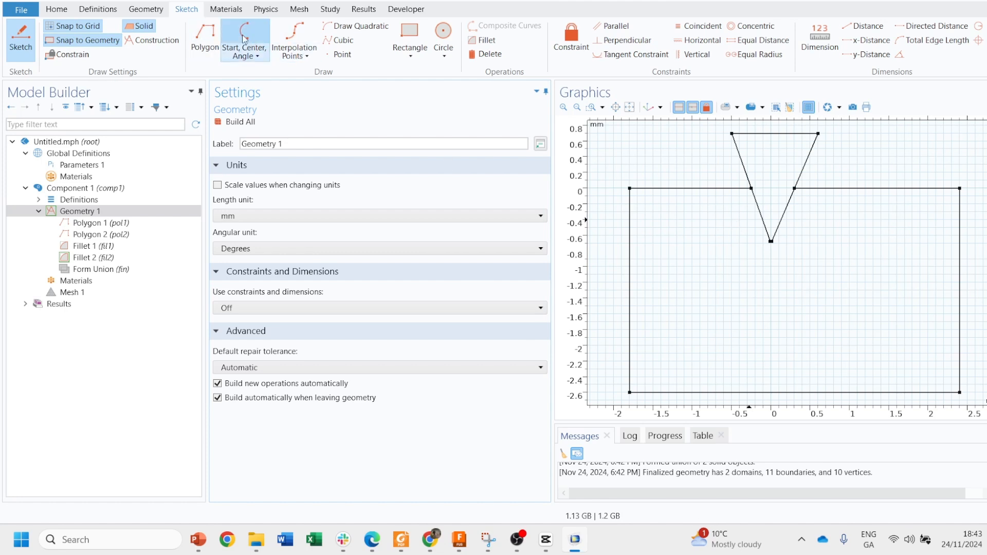
Add a 2D axisymmetric component to the model
left_click(87, 10)
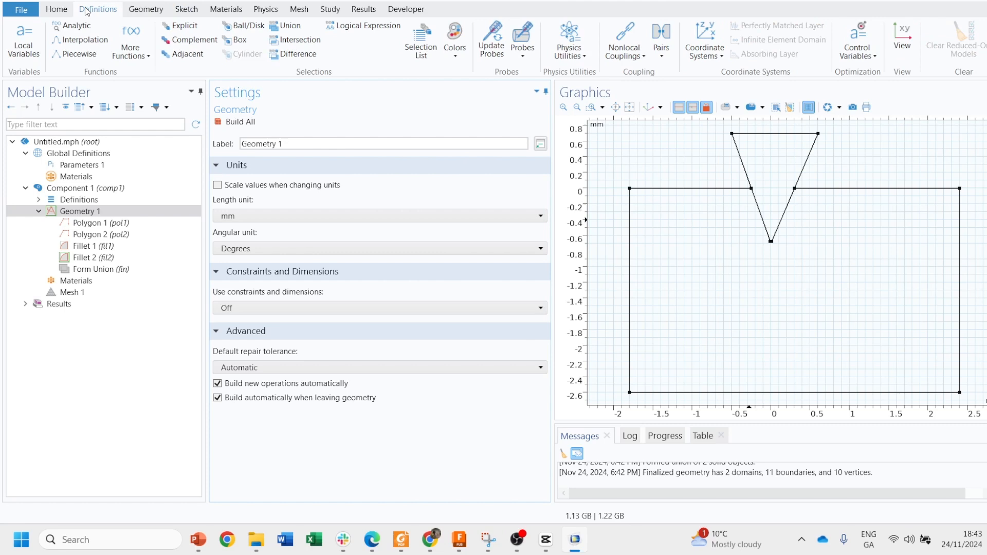
left_click(54, 10)
left_click(171, 55)
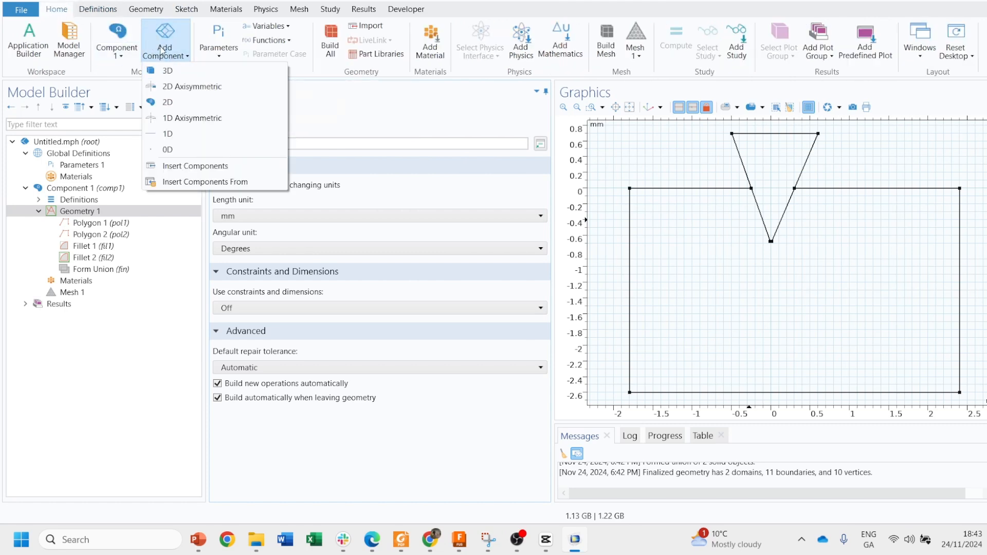
left_click(193, 87)
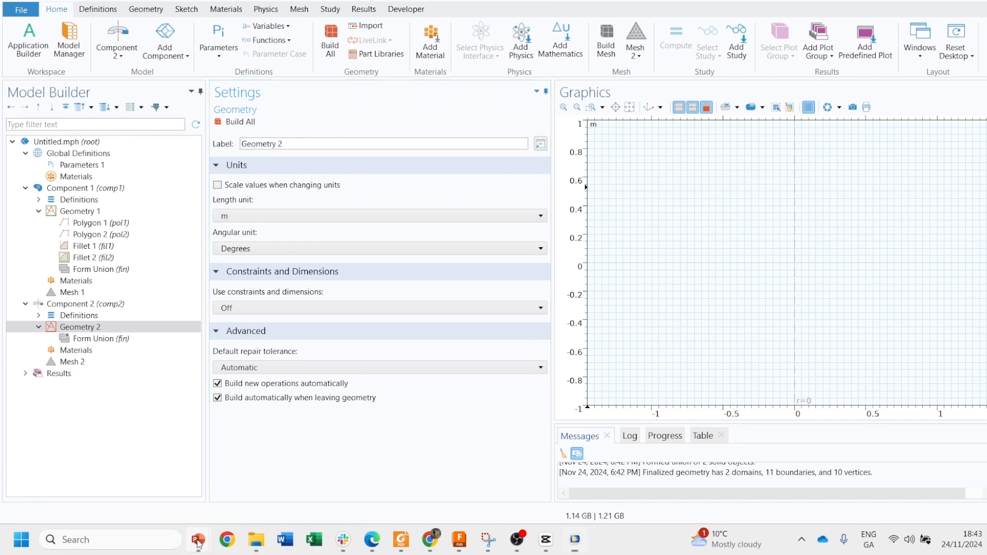
Switch to the PowerPoint slide on 2D and 2D axisymmetric geometry to examine the half needle-and-skin layout about R=0
mouse_move(198, 539)
left_click(254, 475)
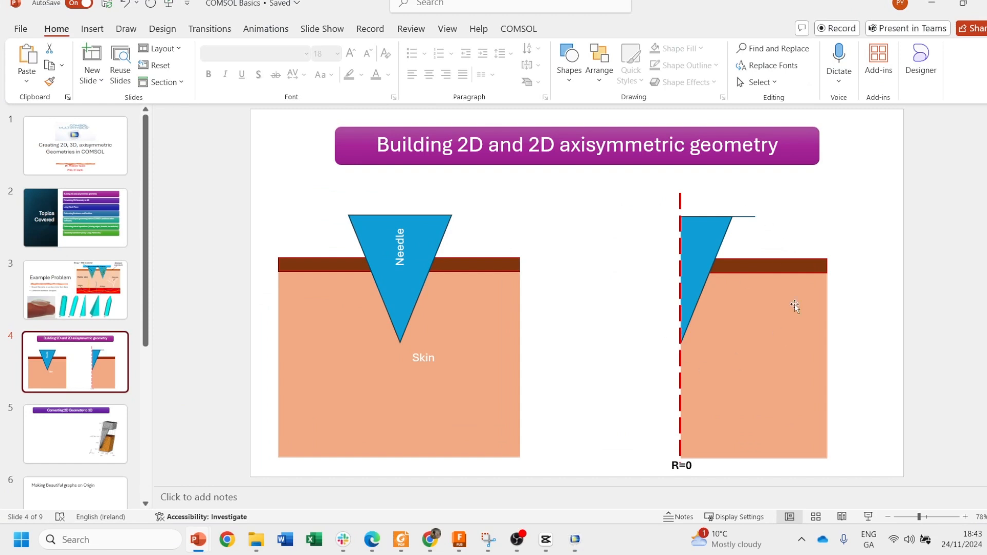